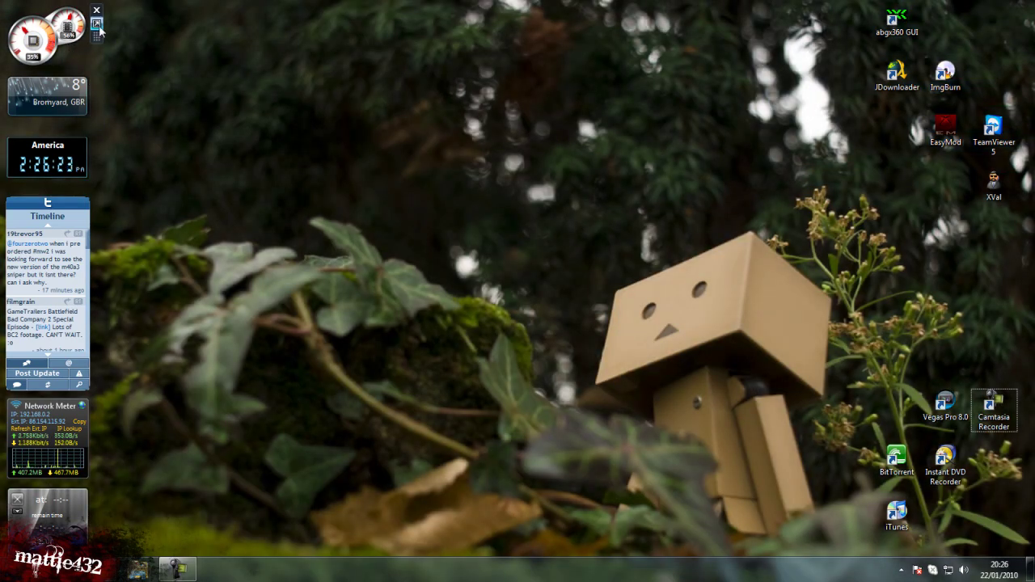
Step: Enlarge the CPU meter and shrink it back, then expand the weather gadget to its three-day forecast
click(96, 23)
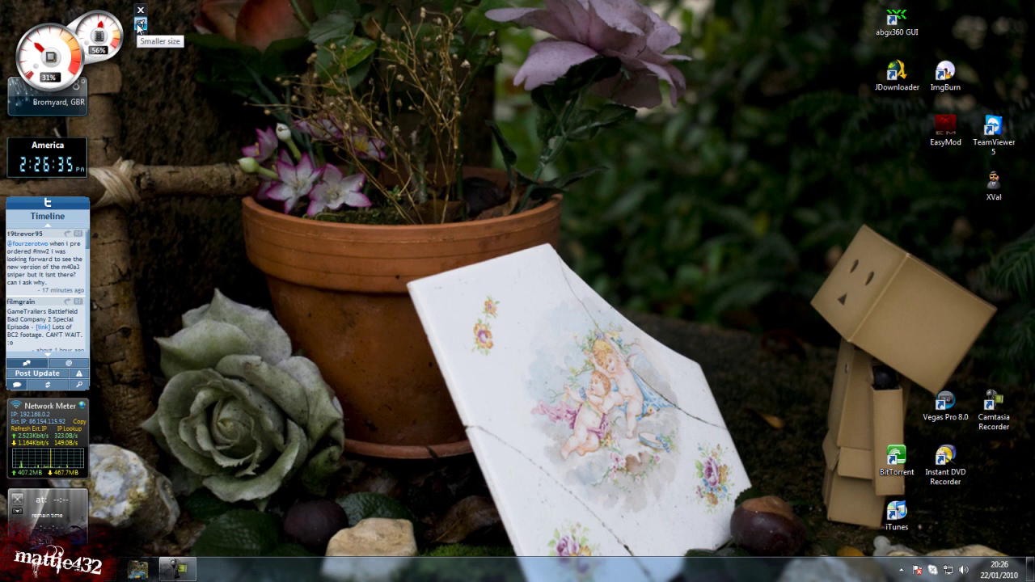
click(140, 25)
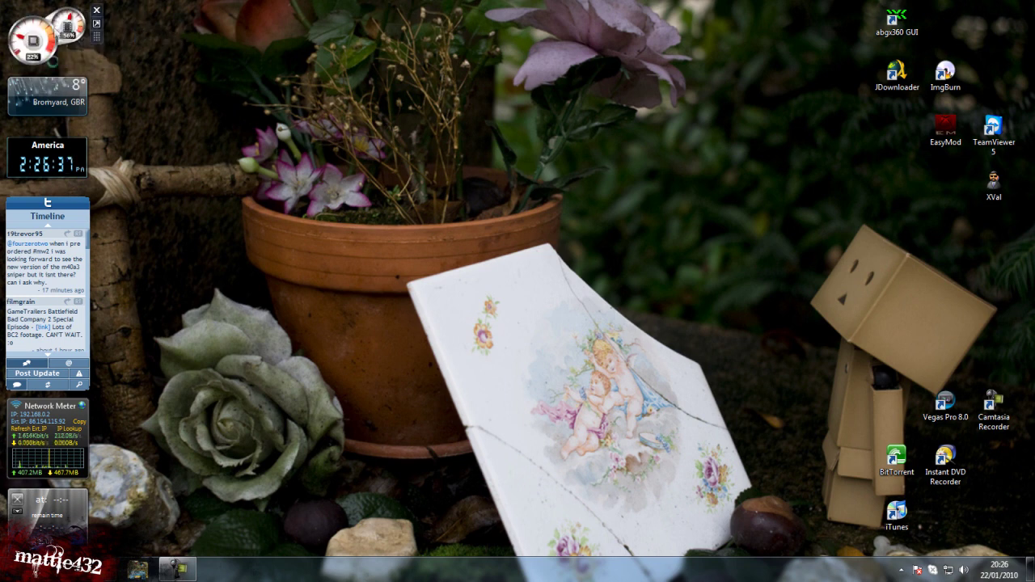
mouse_move(46, 91)
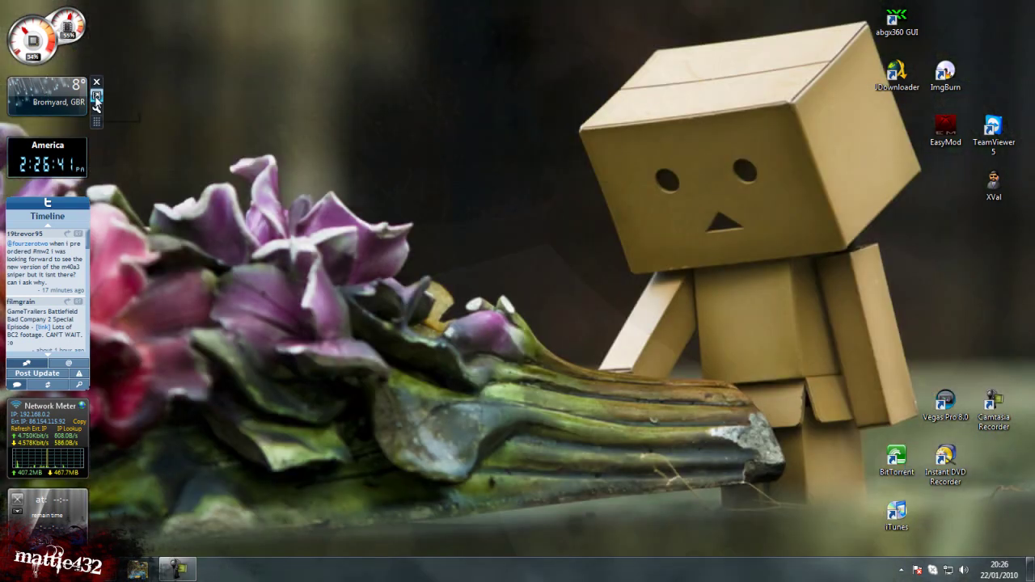
click(96, 96)
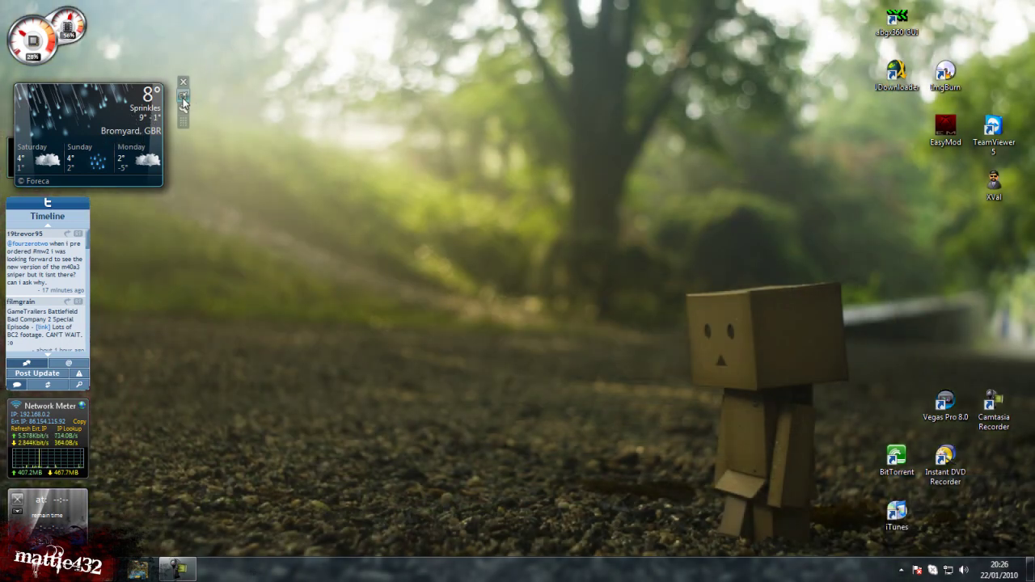
Step: Shrink the weather gadget back to small and bring up the Firefox window showing the Twitter profile
click(183, 98)
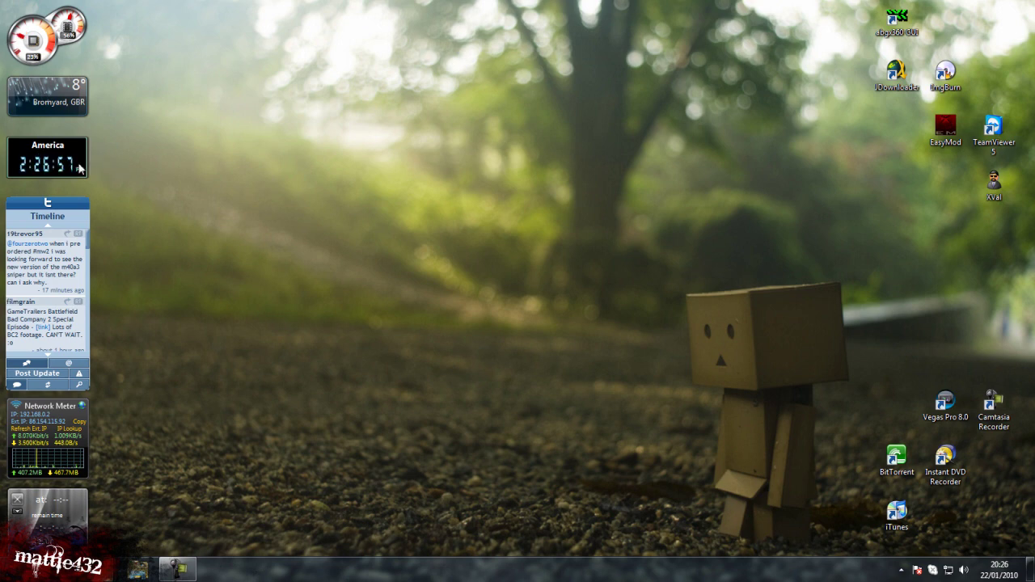
mouse_move(70, 168)
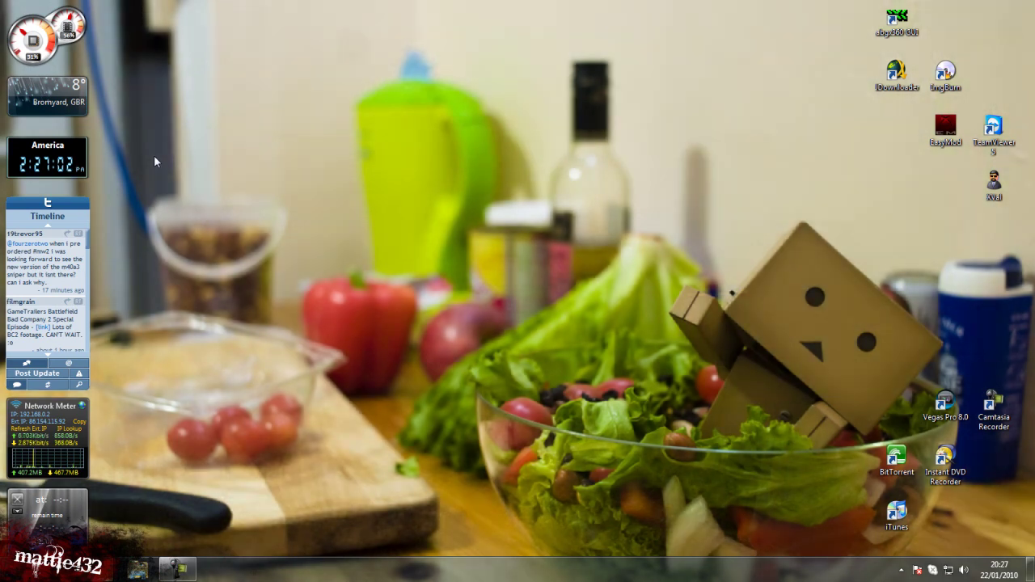
mouse_move(48, 212)
mouse_move(89, 497)
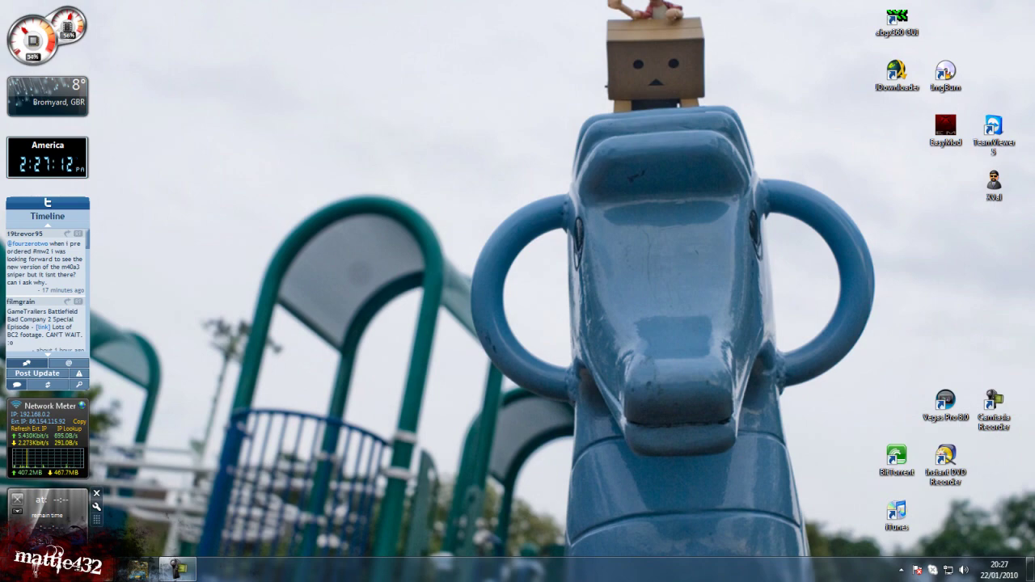
mouse_move(137, 570)
click(194, 502)
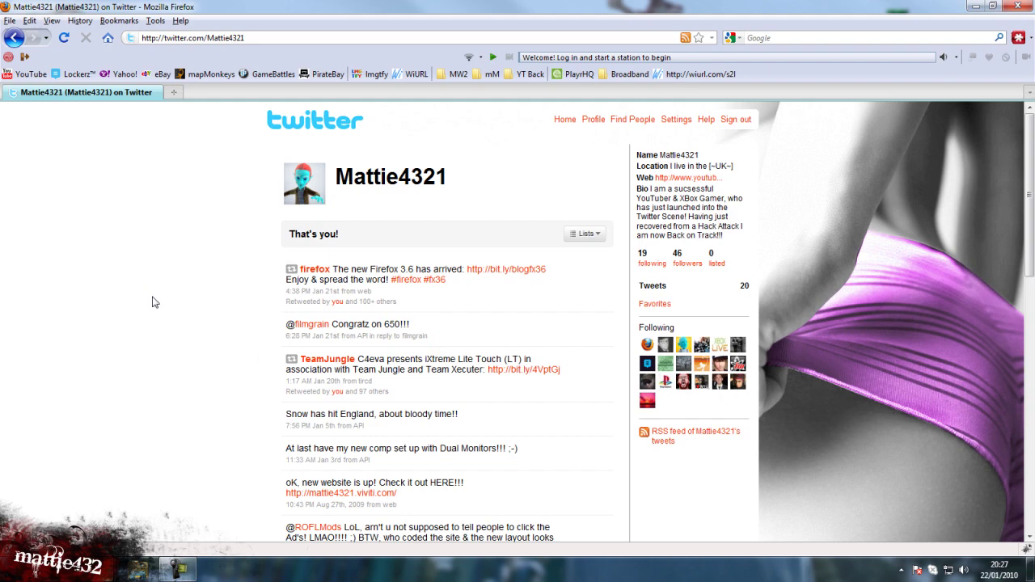
Step: Autoscroll the Twitter profile down and back to the top, then minimize Firefox
middle_click(206, 221)
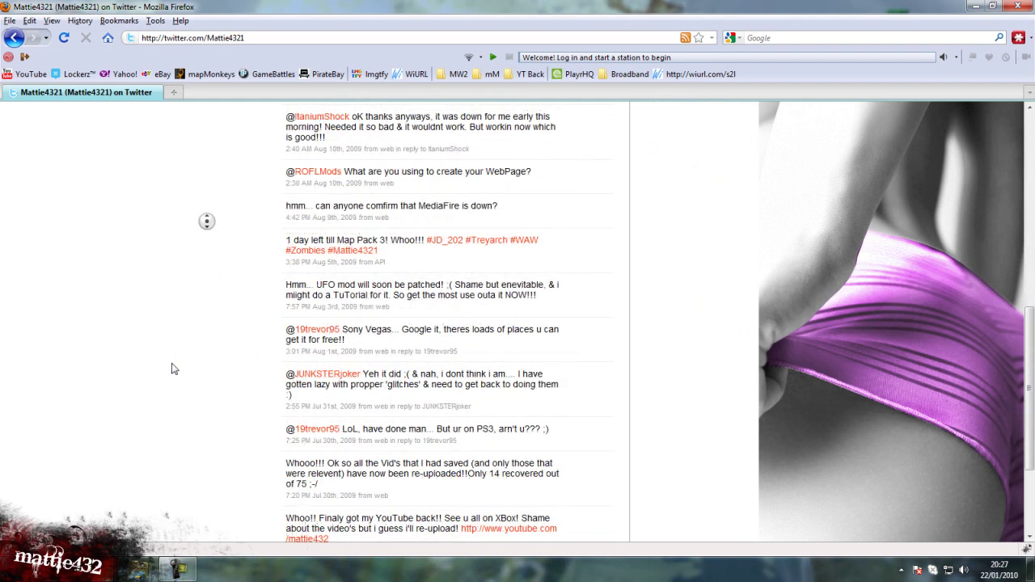
scroll(208, 111, up, 15)
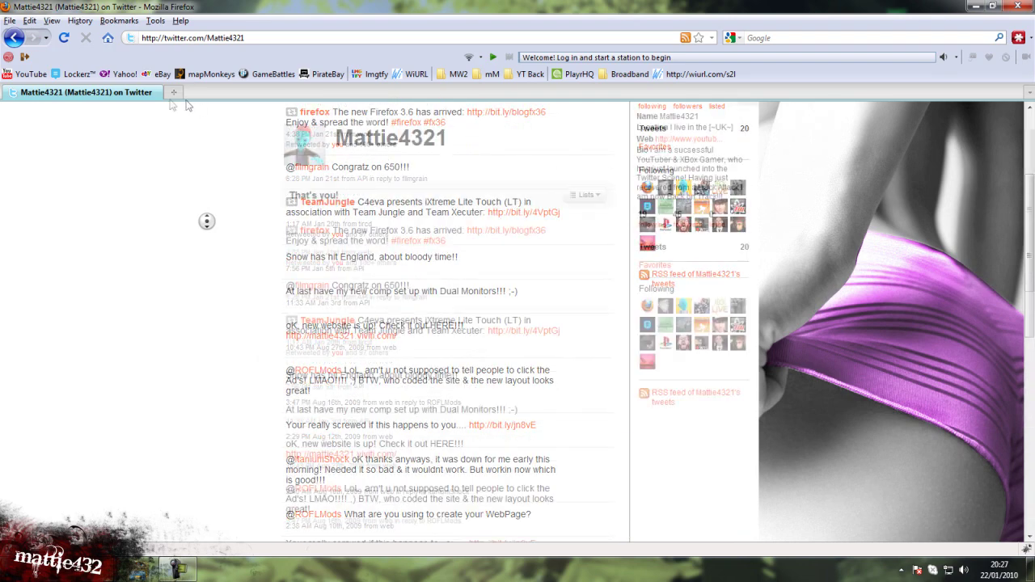
click(150, 244)
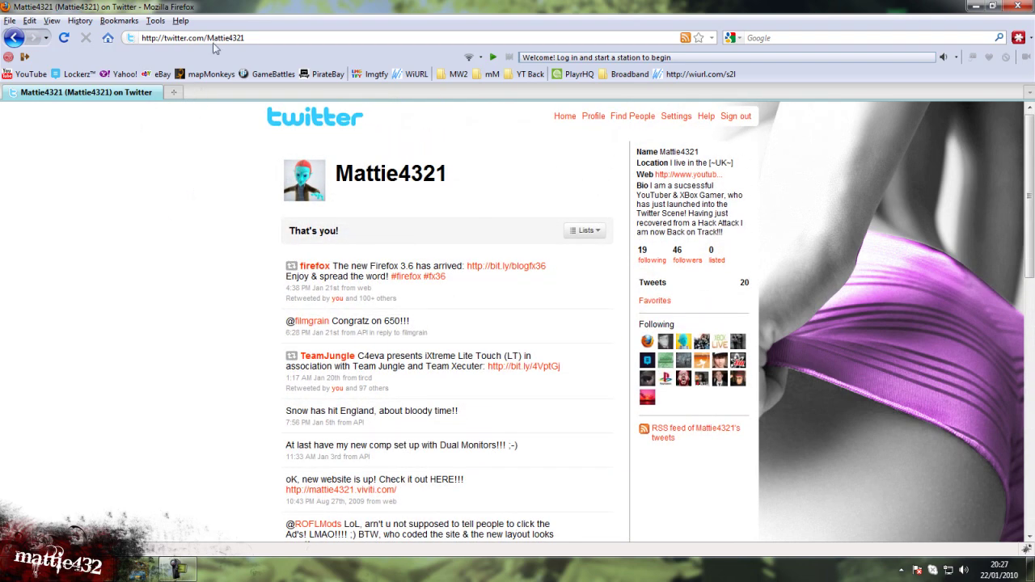
click(975, 7)
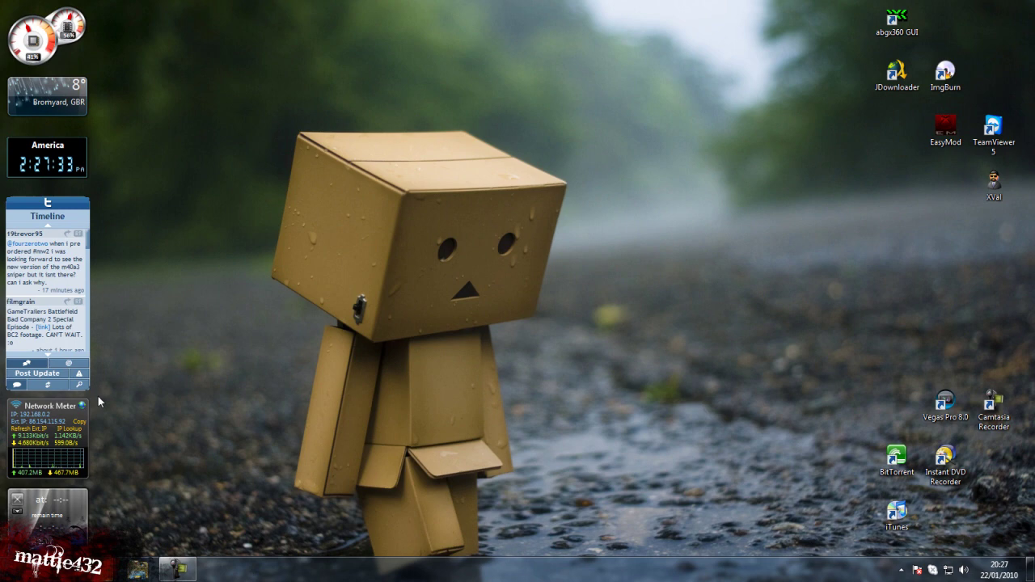
Step: Cancel the Network Meter options unchanged and move the Auto-Shutdown gadget out onto the desktop
mouse_move(84, 402)
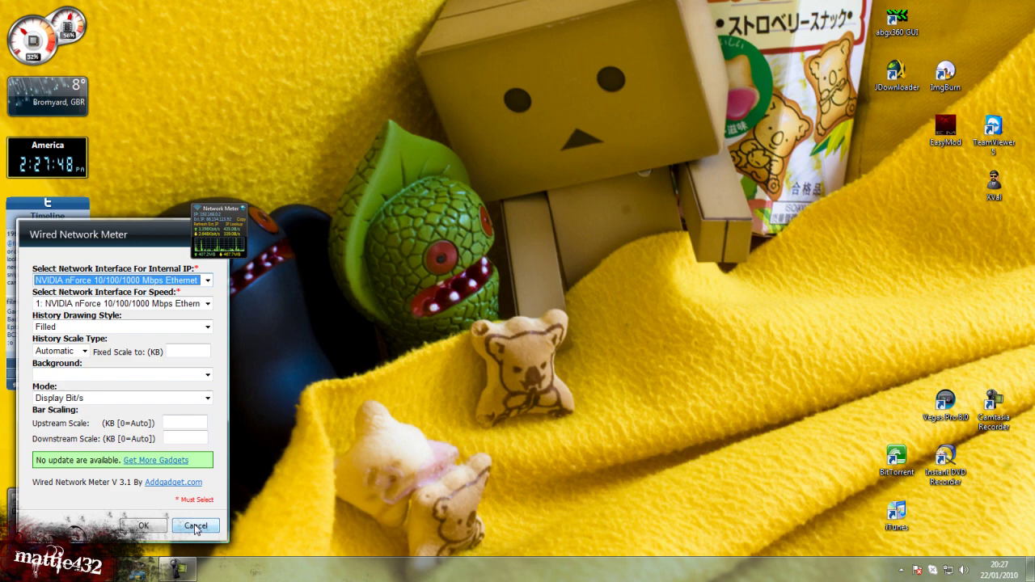
click(195, 526)
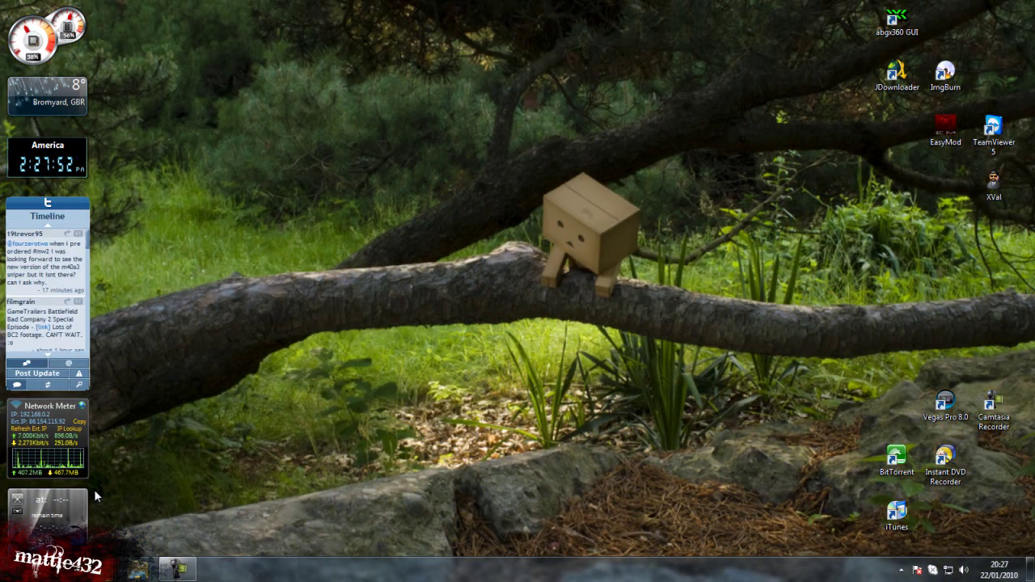
drag(93, 525, 225, 376)
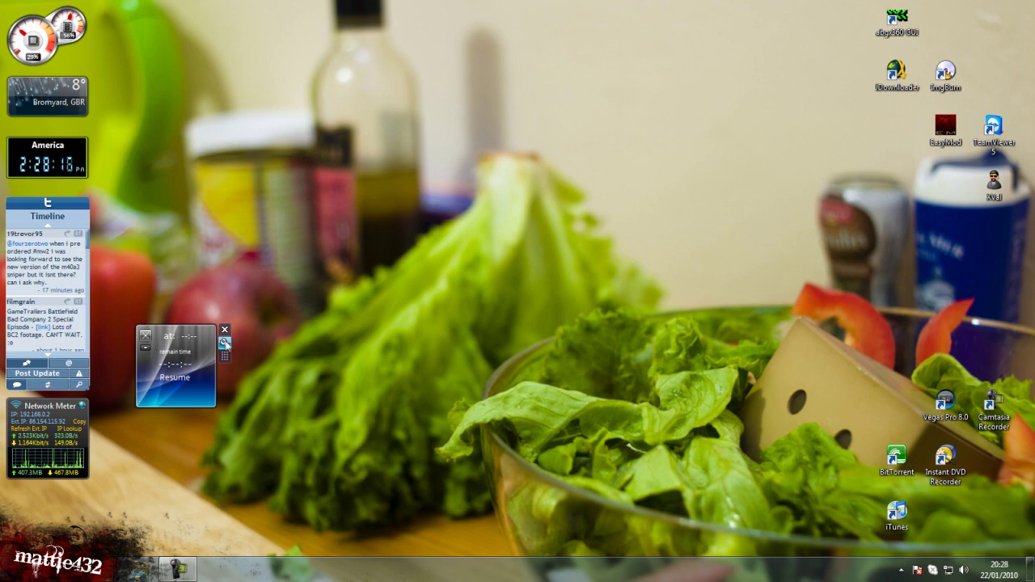
Step: Set the Auto-Shutdown gadget to Shutdown at 15:28
click(224, 343)
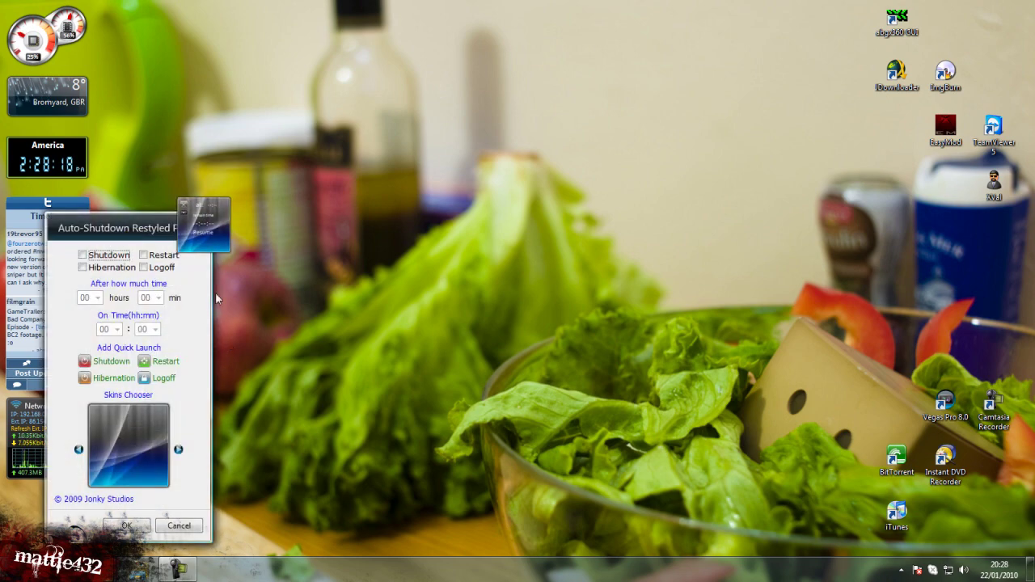
click(117, 255)
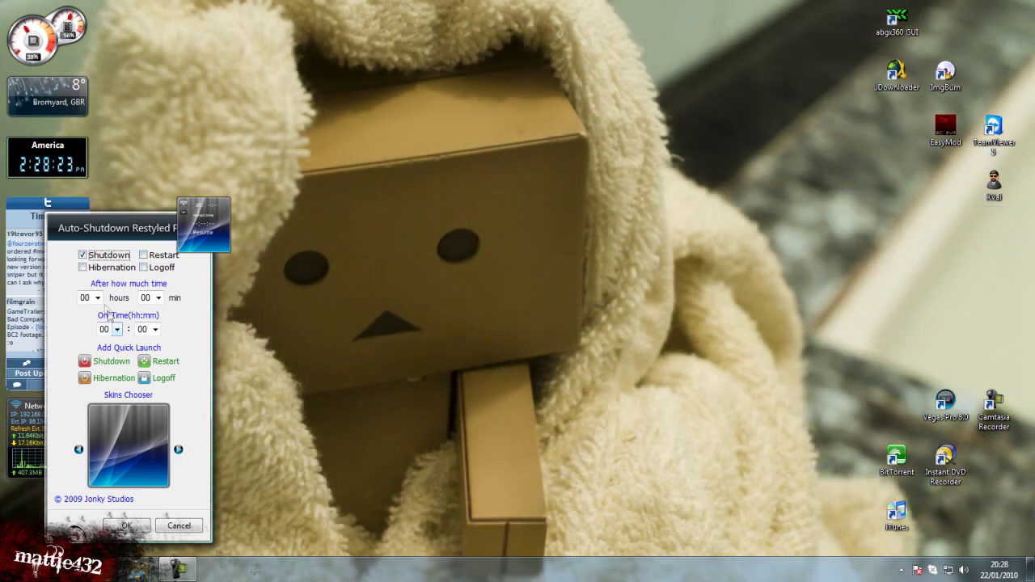
click(89, 297)
click(90, 440)
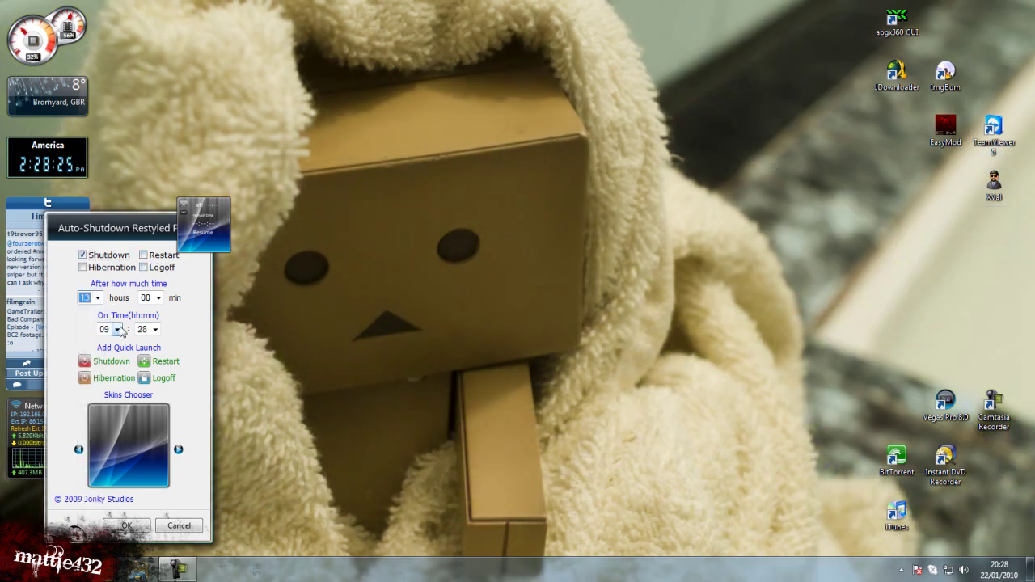
click(117, 329)
click(109, 233)
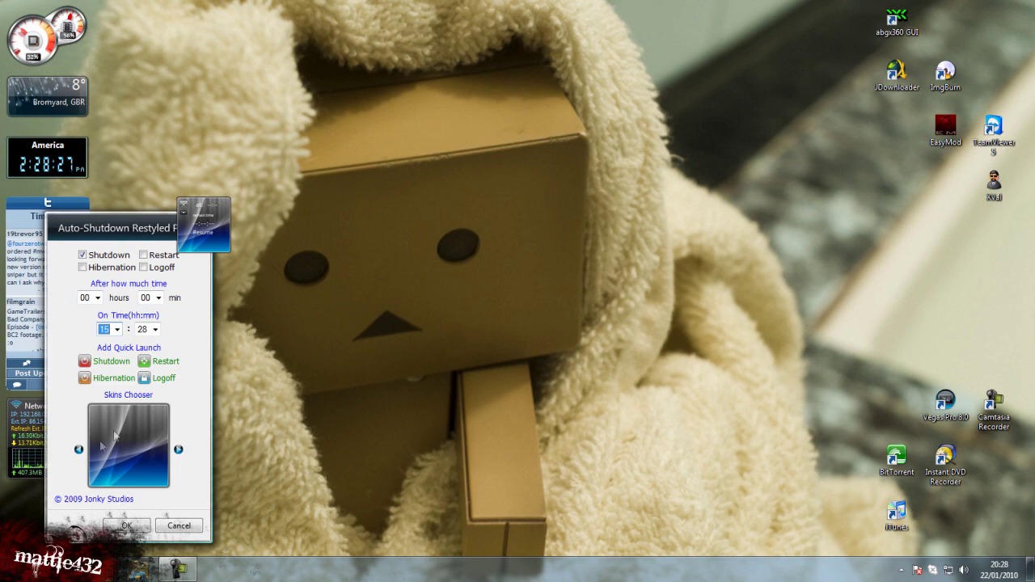
Step: Start the shutdown countdown, cancel it, and return the timer gadget to the sidebar
click(125, 525)
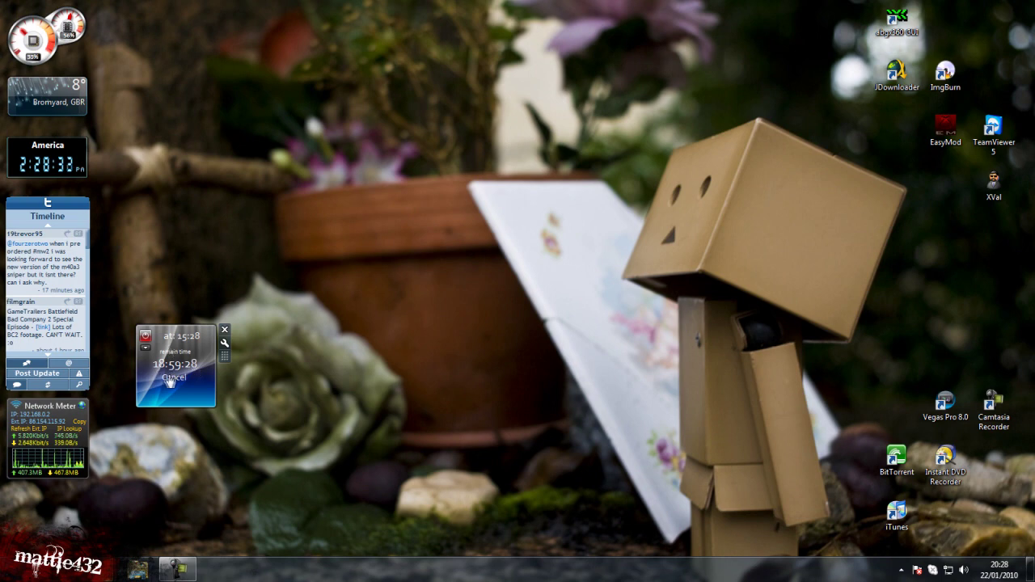
click(172, 381)
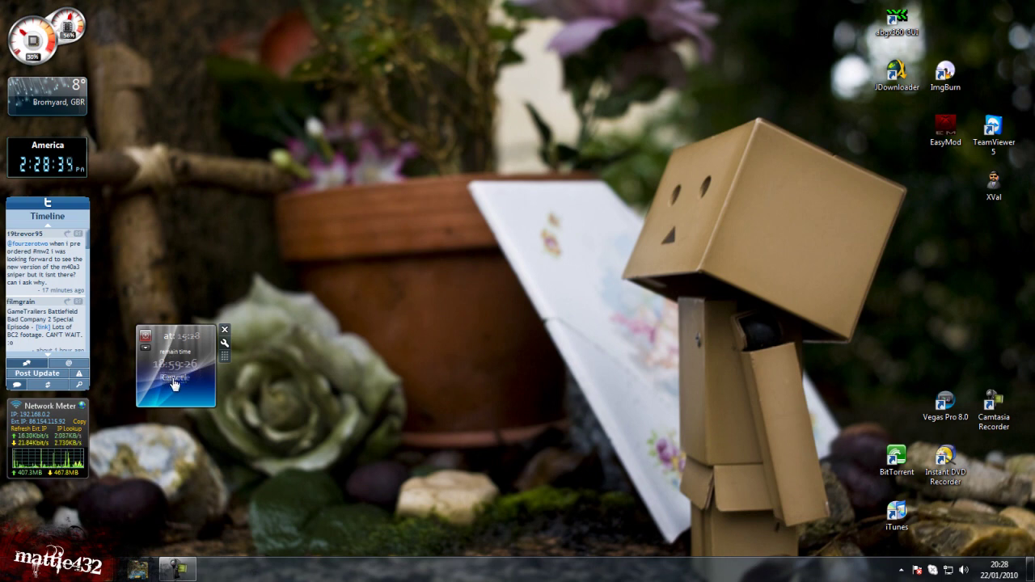
drag(220, 365, 101, 527)
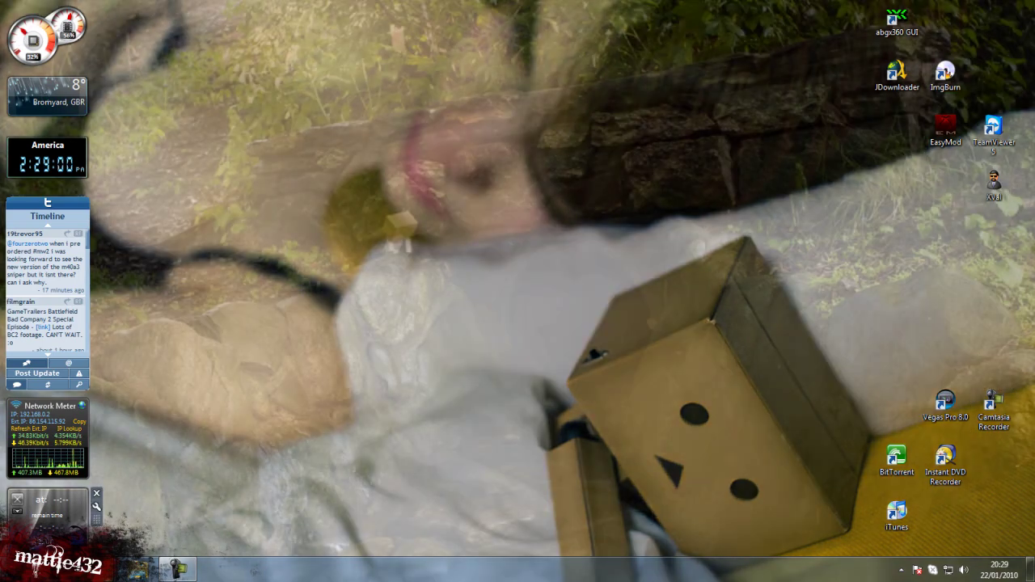
Step: Restore the Firefox Twitter window and briefly show the page's context menu
mouse_move(139, 569)
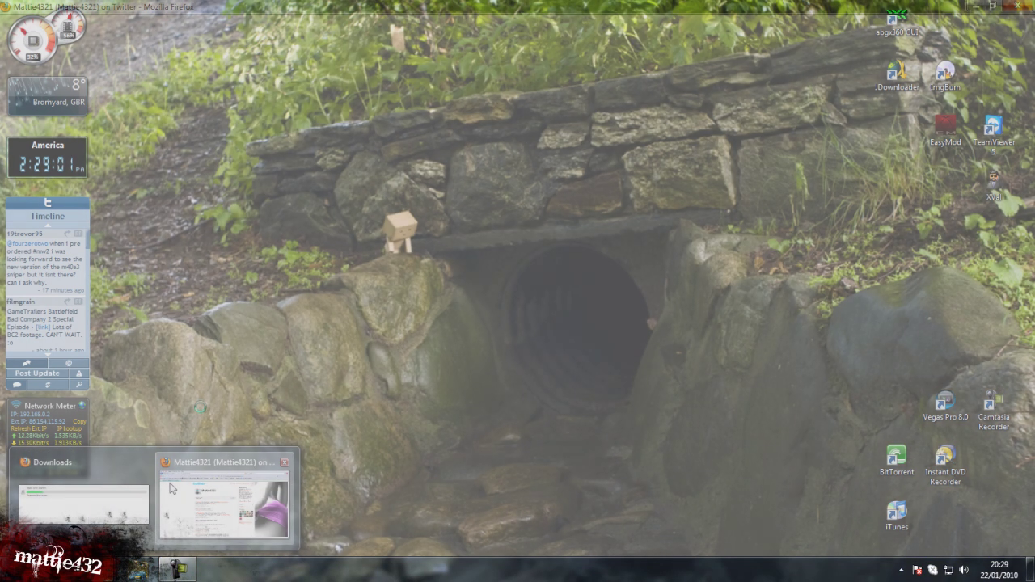
click(228, 494)
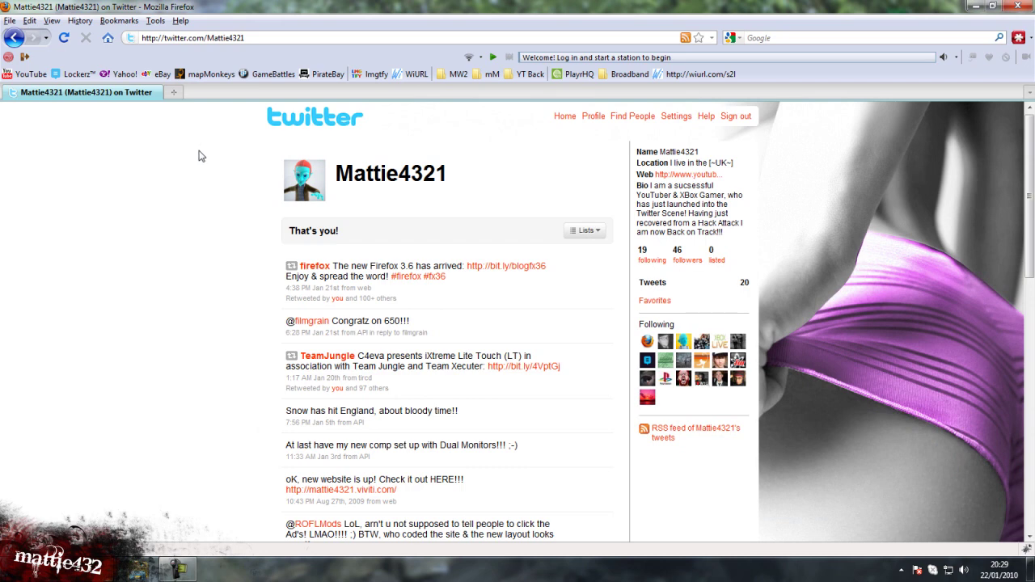
right_click(189, 154)
click(150, 189)
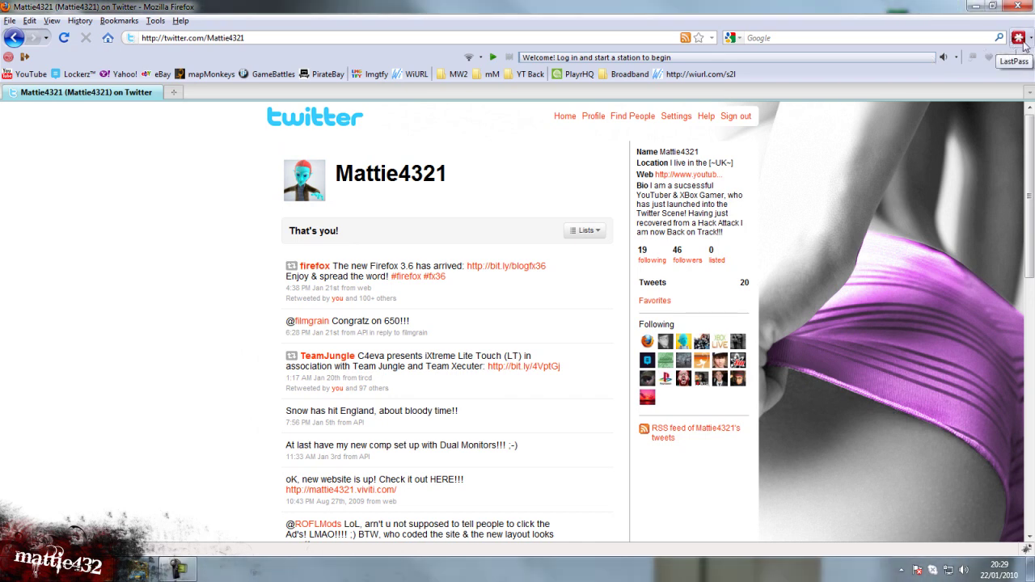
Step: Show the Tools and LastPass menus, then go to the Lockerz bookmark page
click(154, 20)
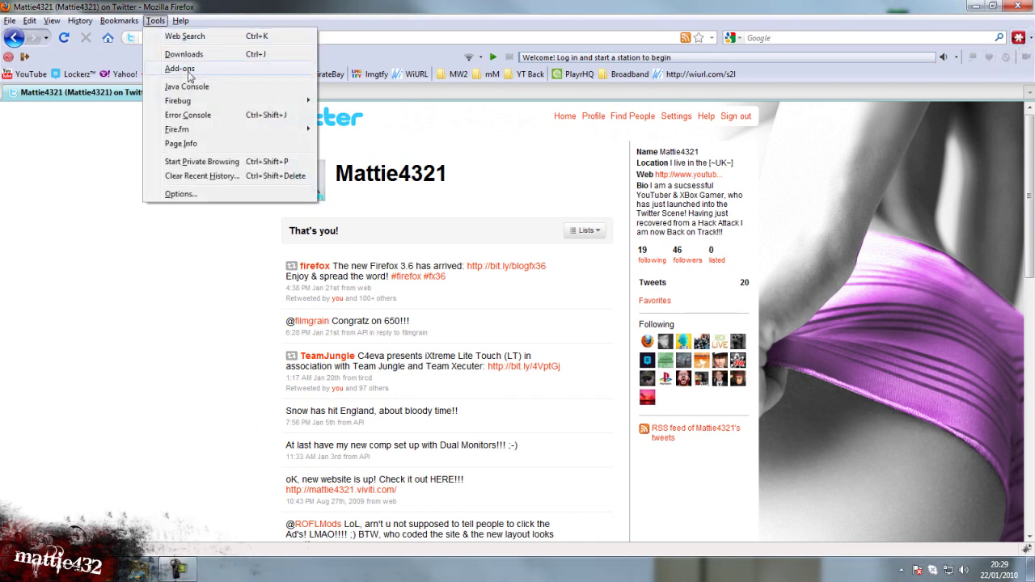
click(98, 211)
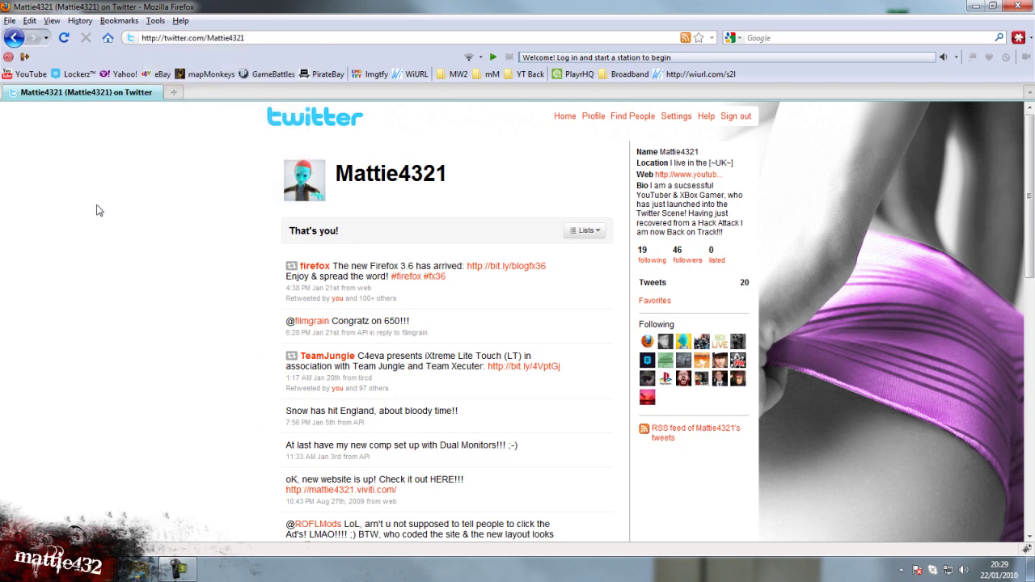
click(1019, 38)
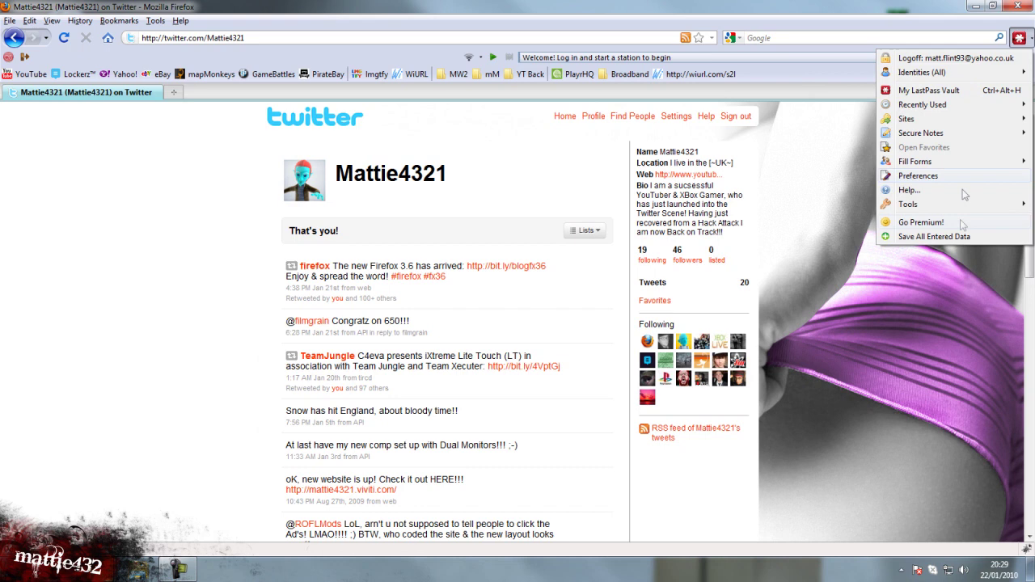
click(196, 234)
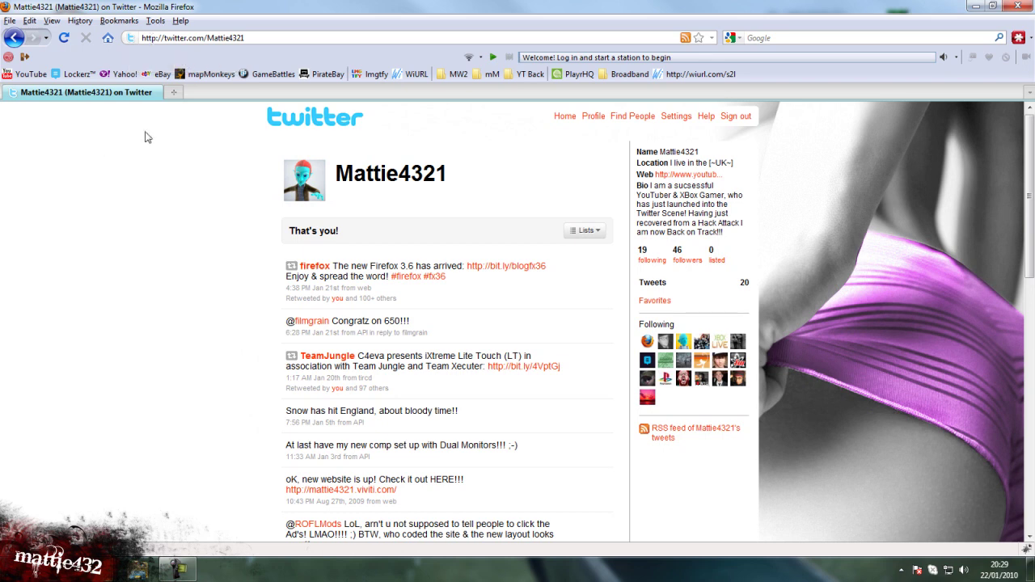
click(79, 74)
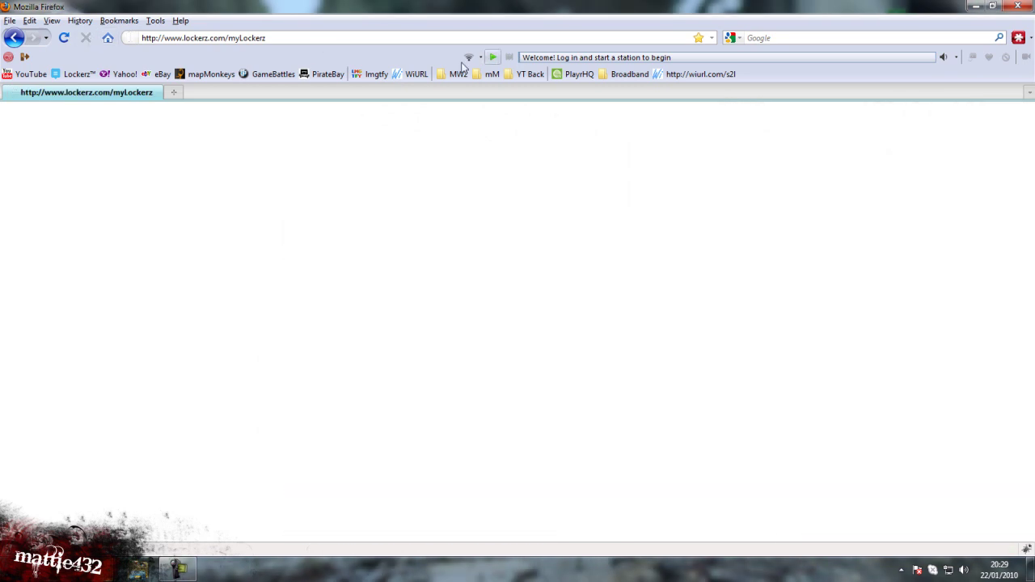
click(421, 38)
text(x)
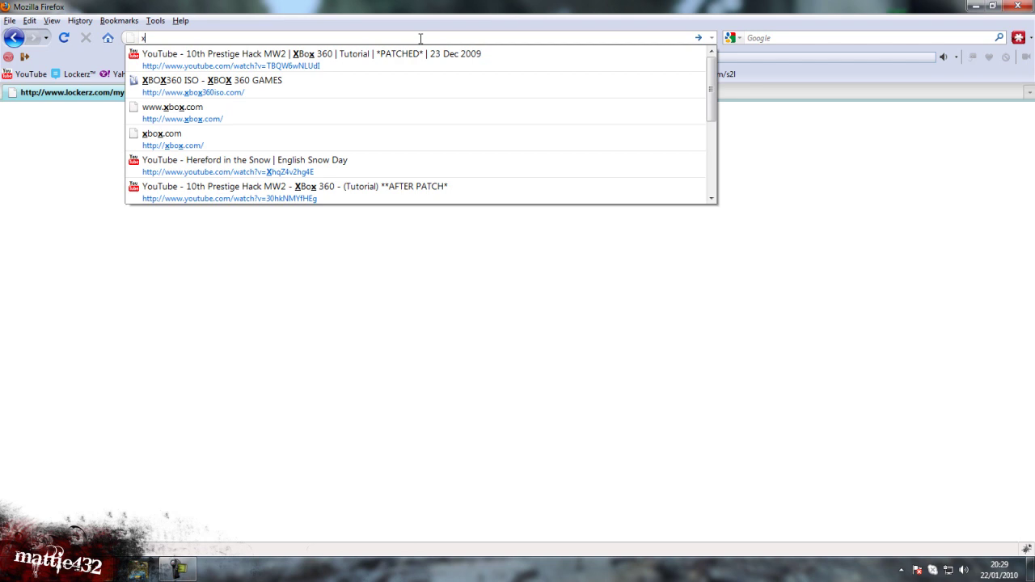
click(390, 107)
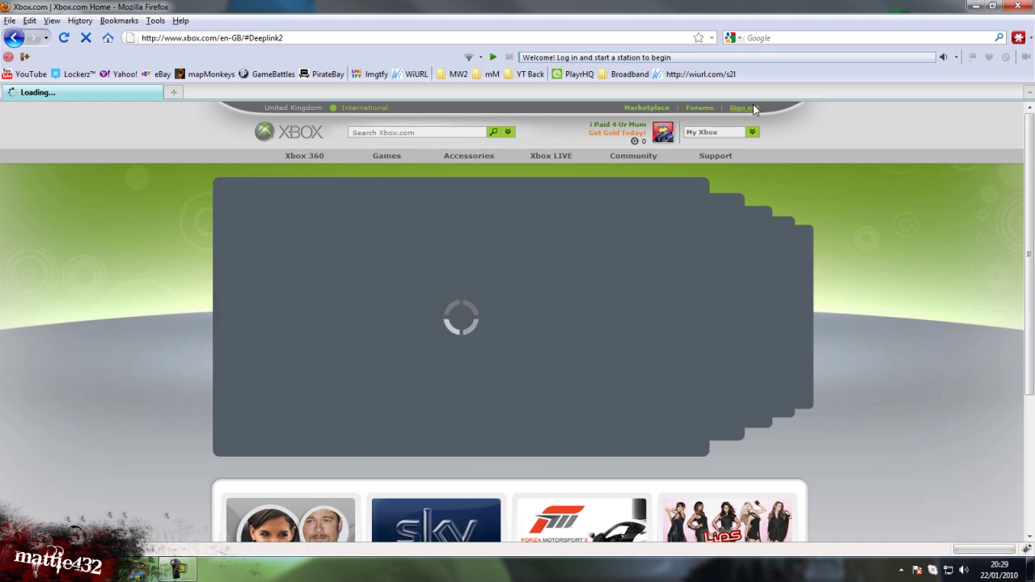
Step: Sign out of the Xbox account and finish on the Windows Live sign-out page
click(753, 105)
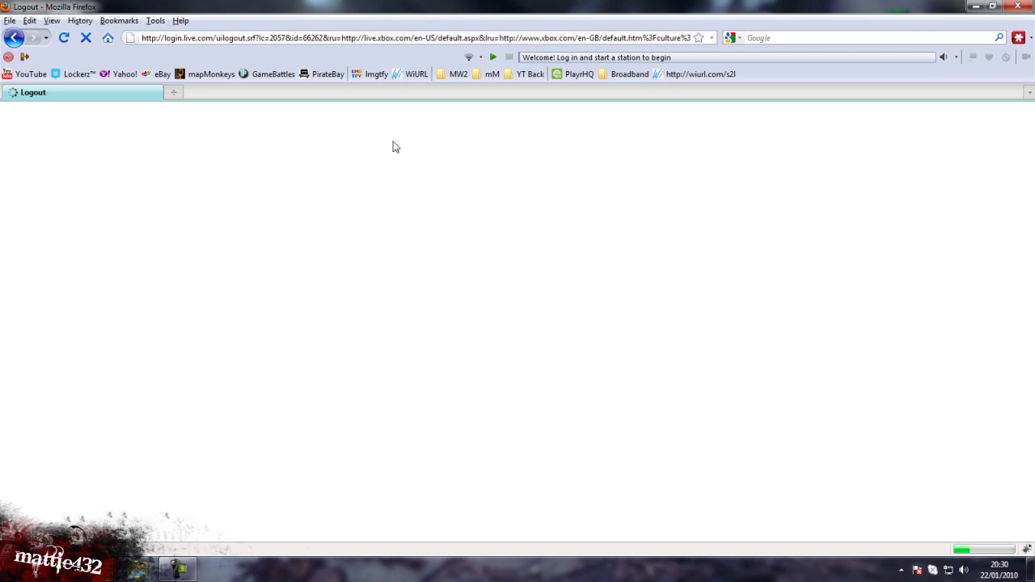
right_click(186, 223)
click(150, 220)
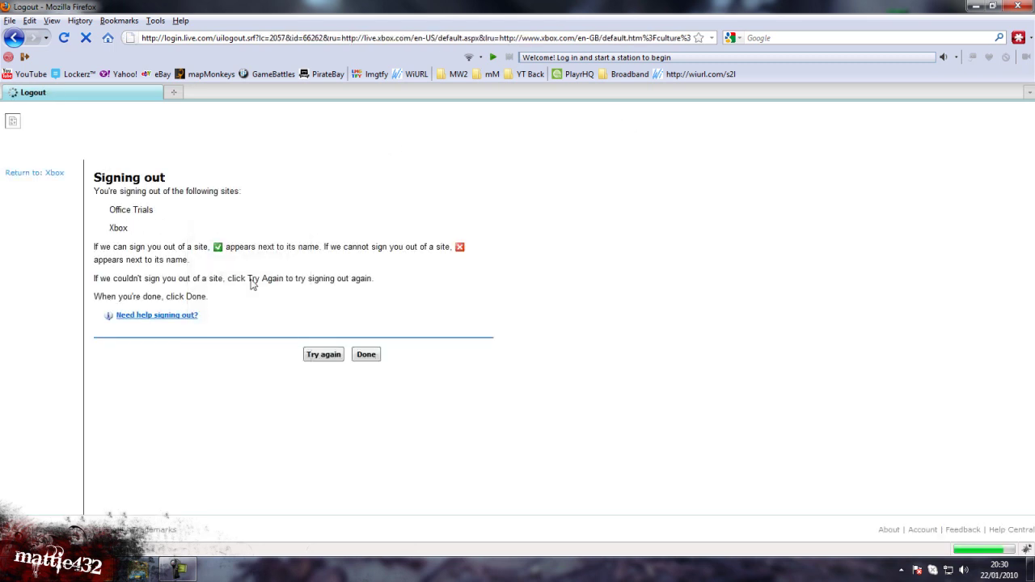
click(360, 354)
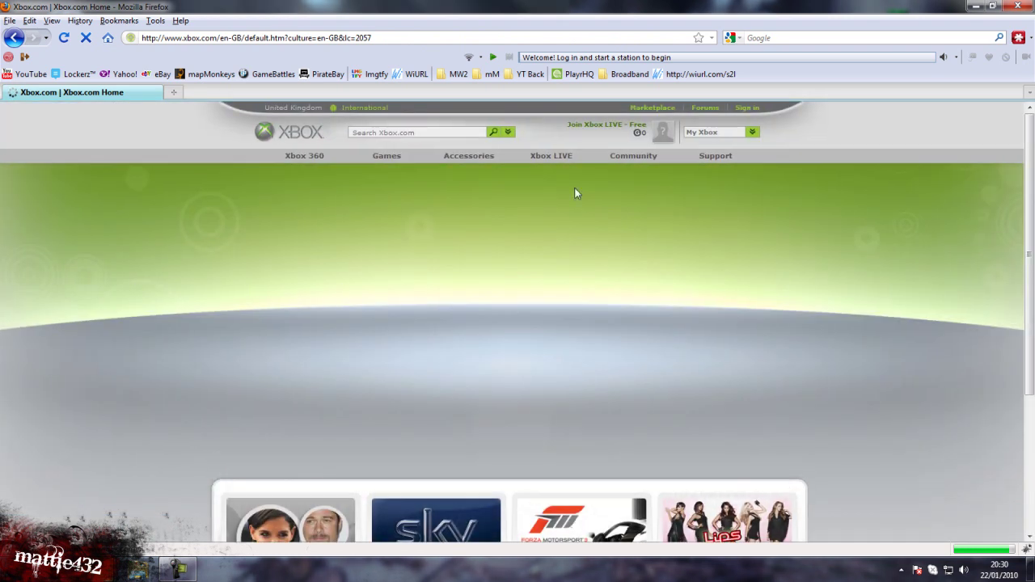
Step: Open the Sign in to Xbox form and clear the prefilled e-mail address
click(745, 111)
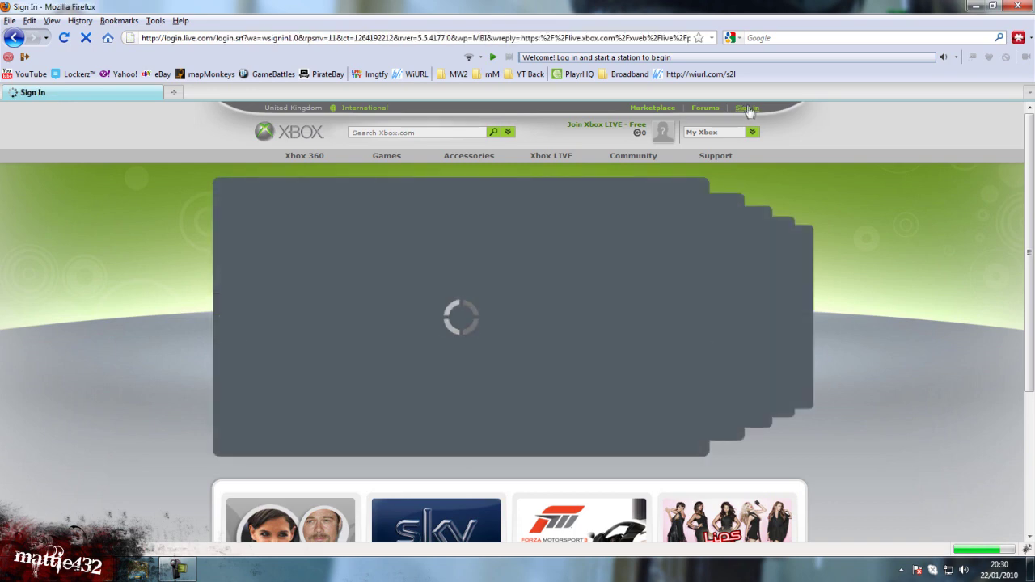
scroll(1030, 271, down, 4)
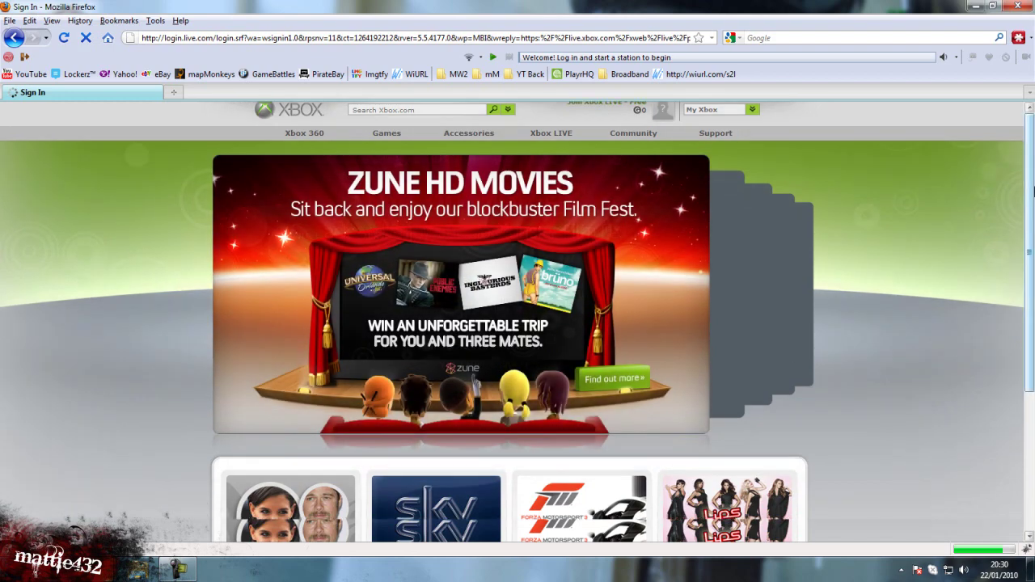
drag(1031, 270, 1031, 127)
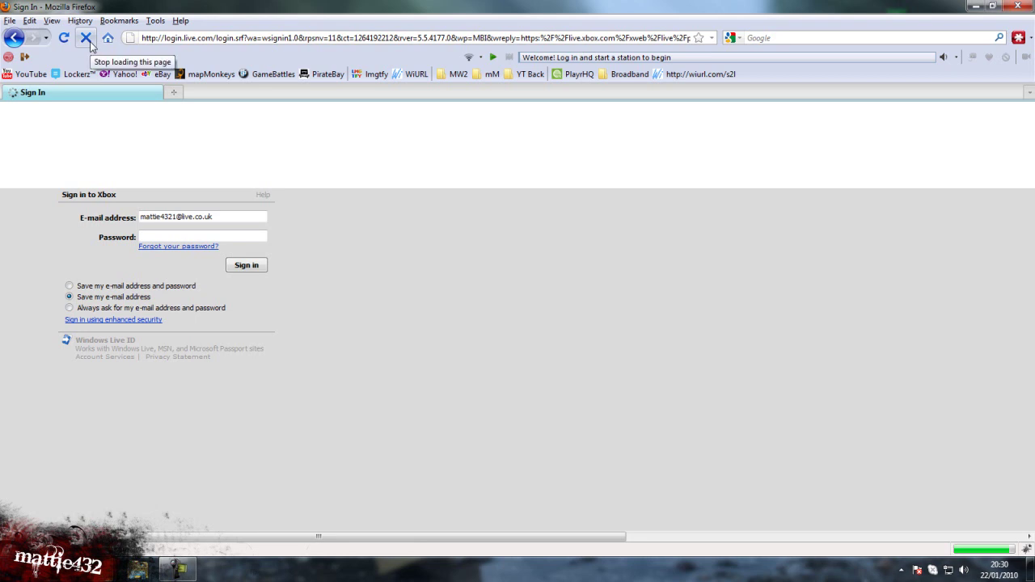
key(BackSpace)
Step: Refill the Sign in to Xbox e-mail field using LastPass AutoFill from the field's context menu
right_click(151, 214)
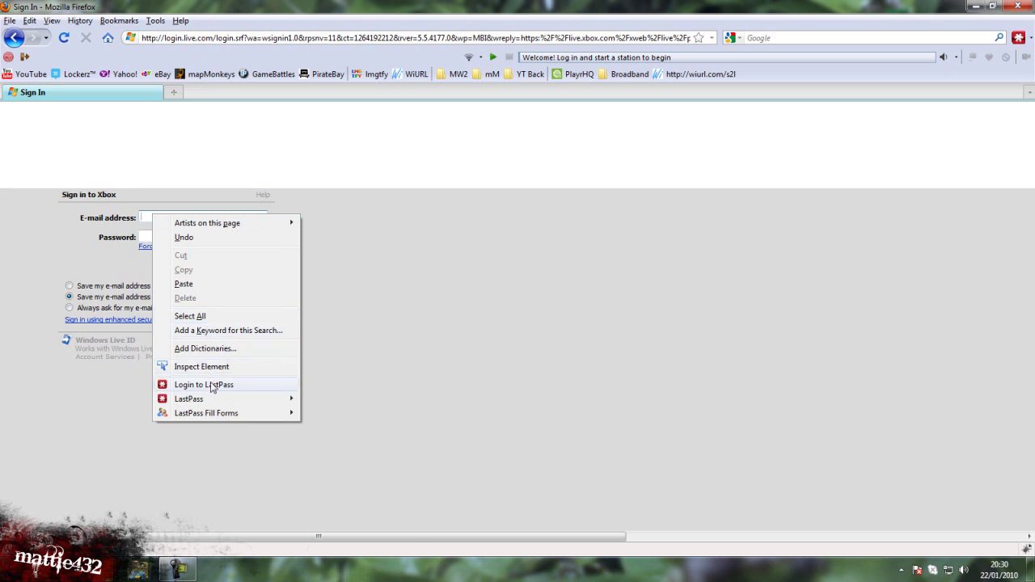
mouse_move(213, 402)
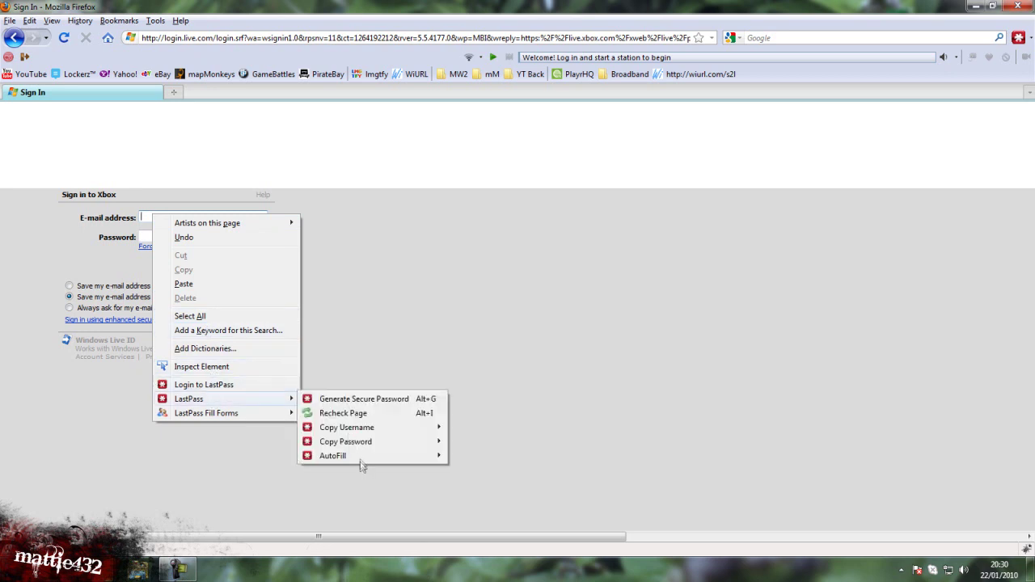
mouse_move(360, 457)
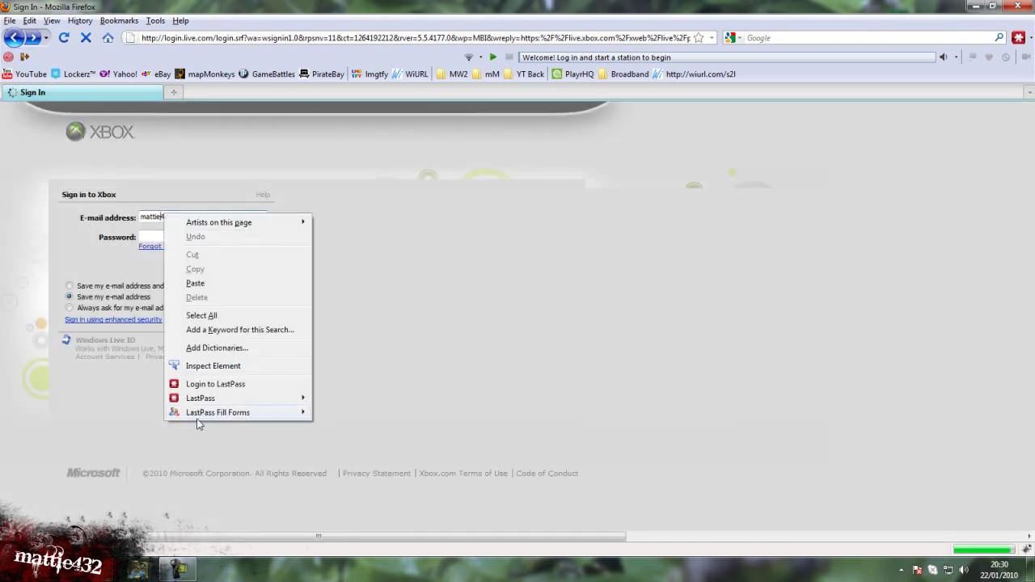
mouse_move(214, 412)
mouse_move(327, 414)
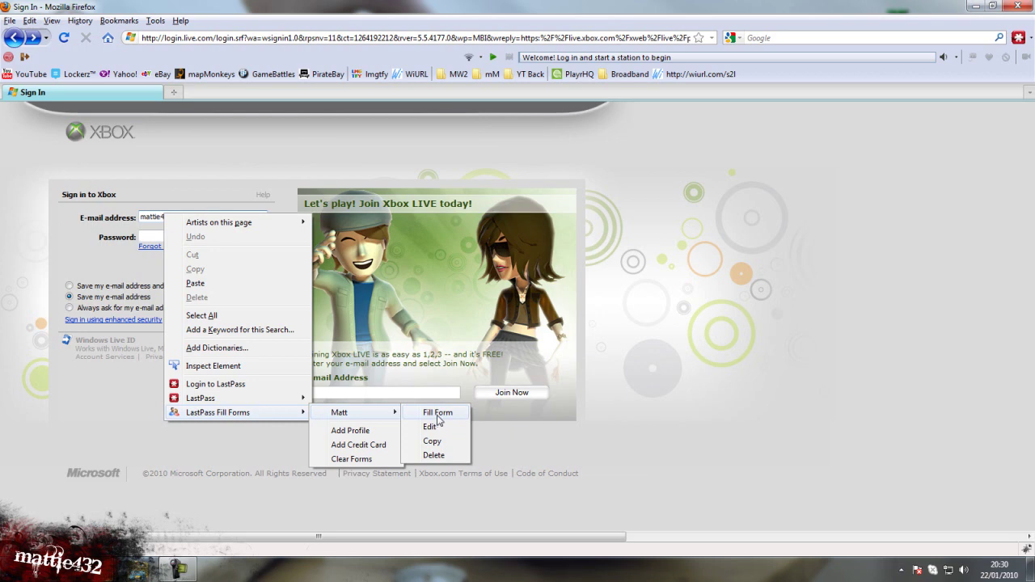
right_click(231, 394)
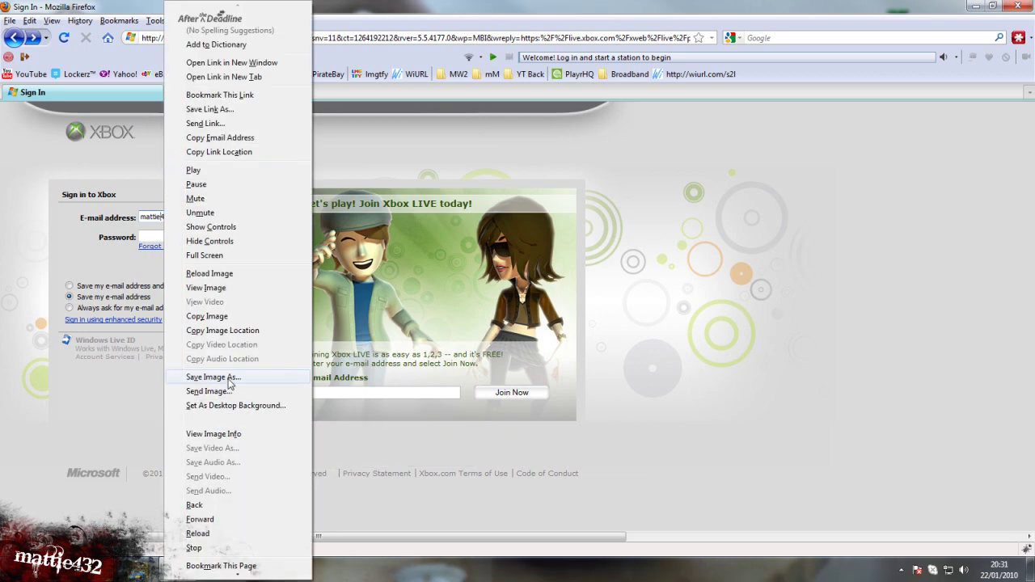
click(626, 366)
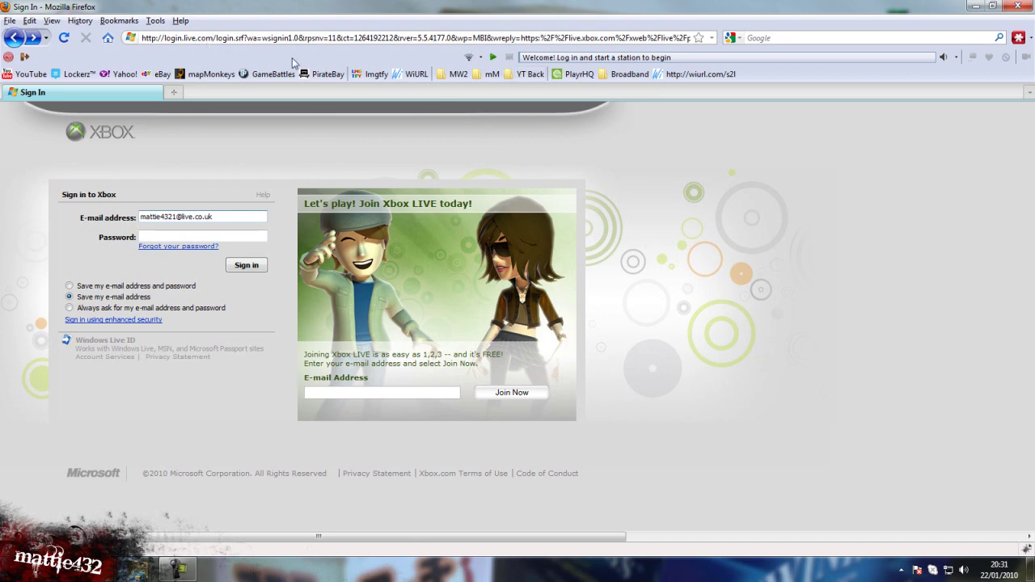
Step: Start a new Fire.fm station for 'greenday', then stop its playback
right_click(40, 57)
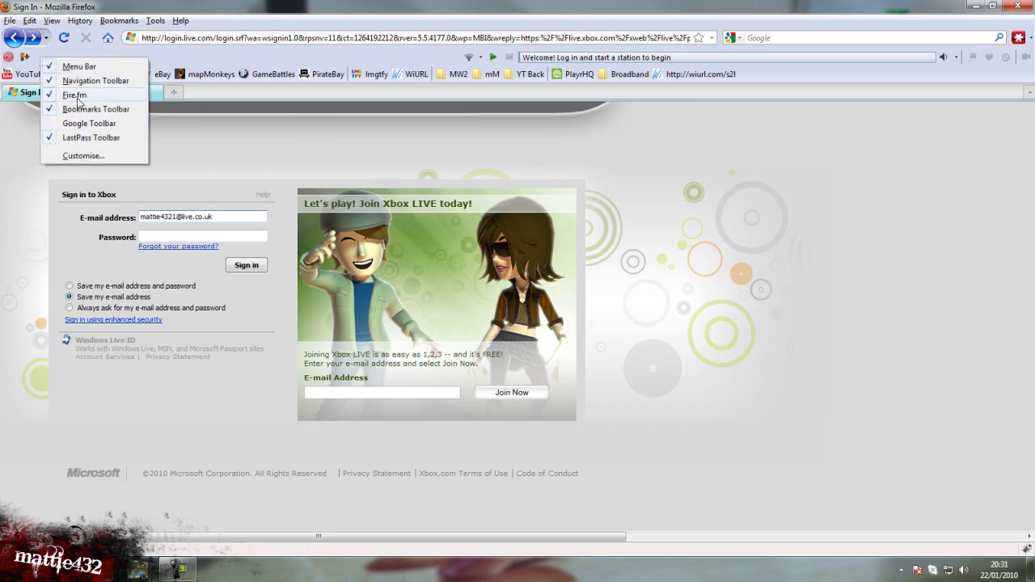
click(168, 68)
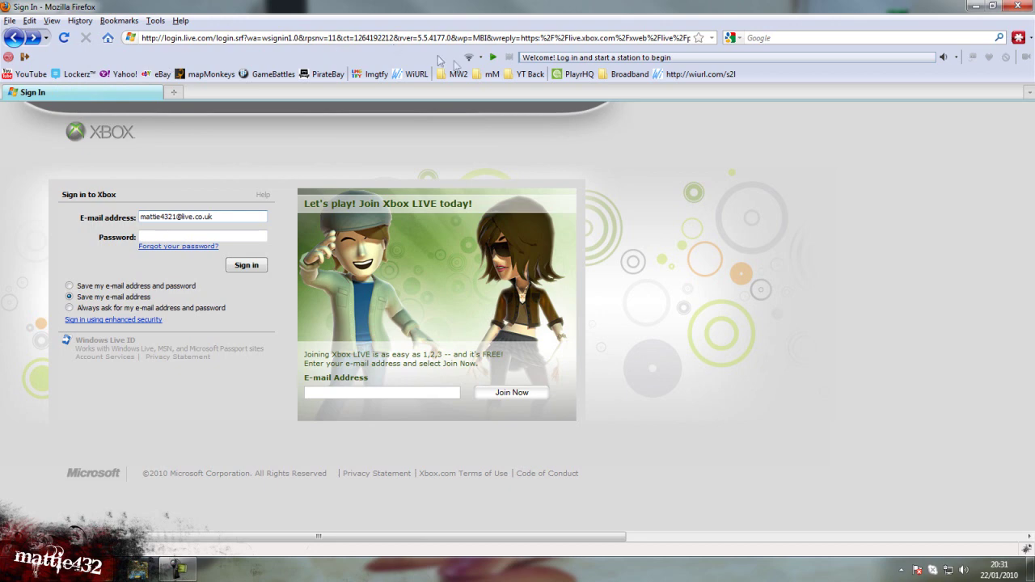
click(476, 61)
click(489, 74)
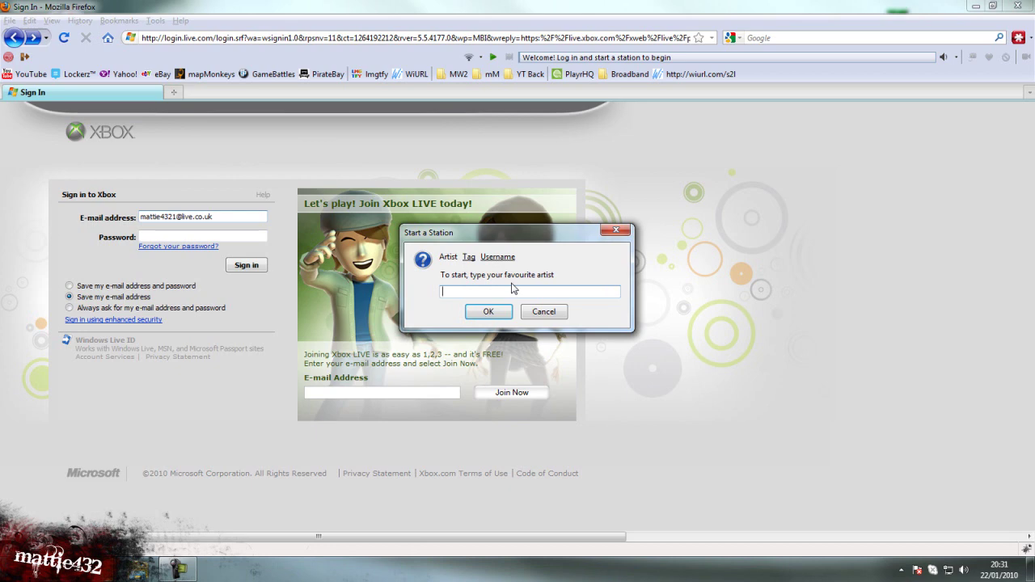
text(greenday)
key(Return)
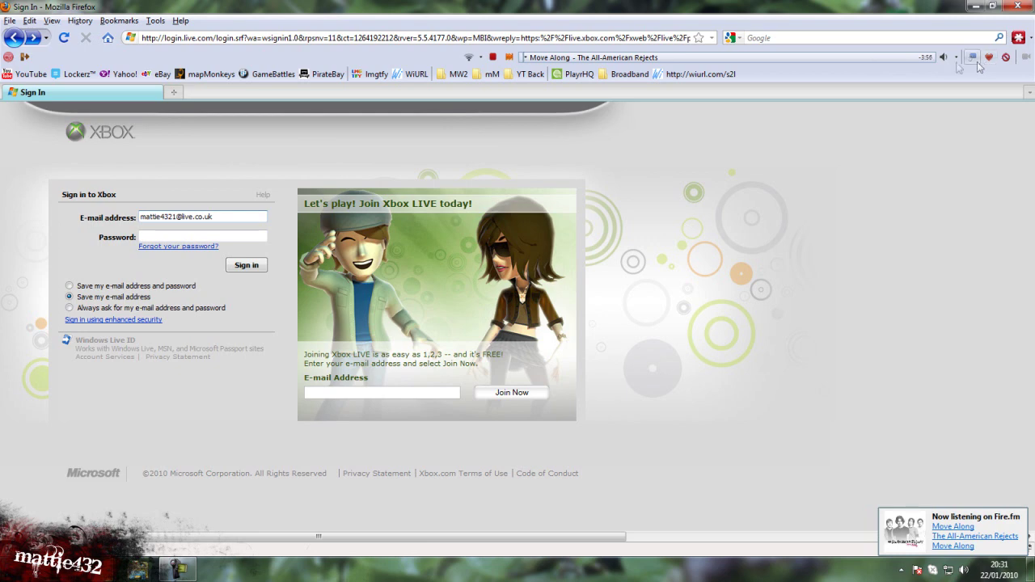
click(943, 57)
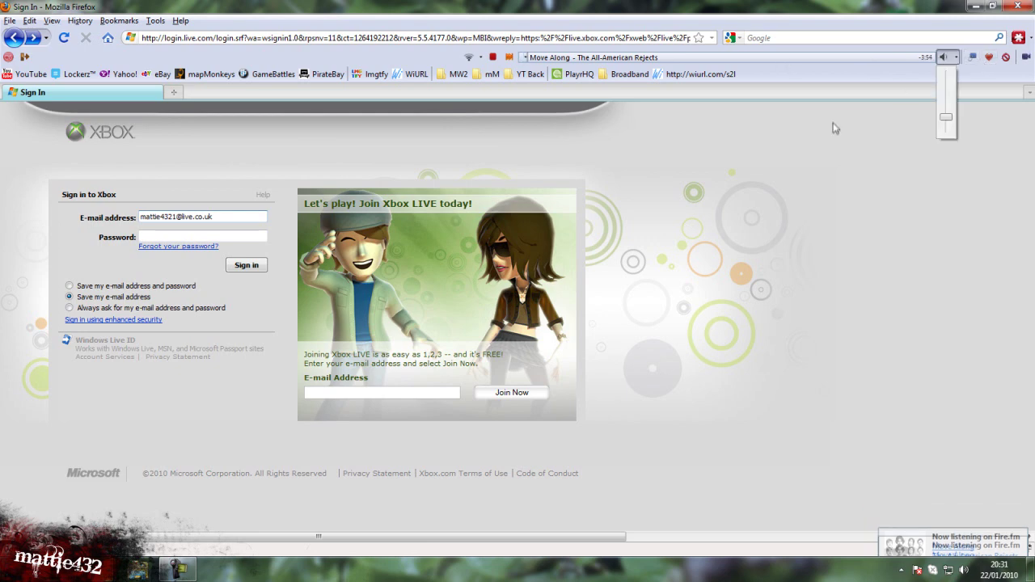
click(492, 57)
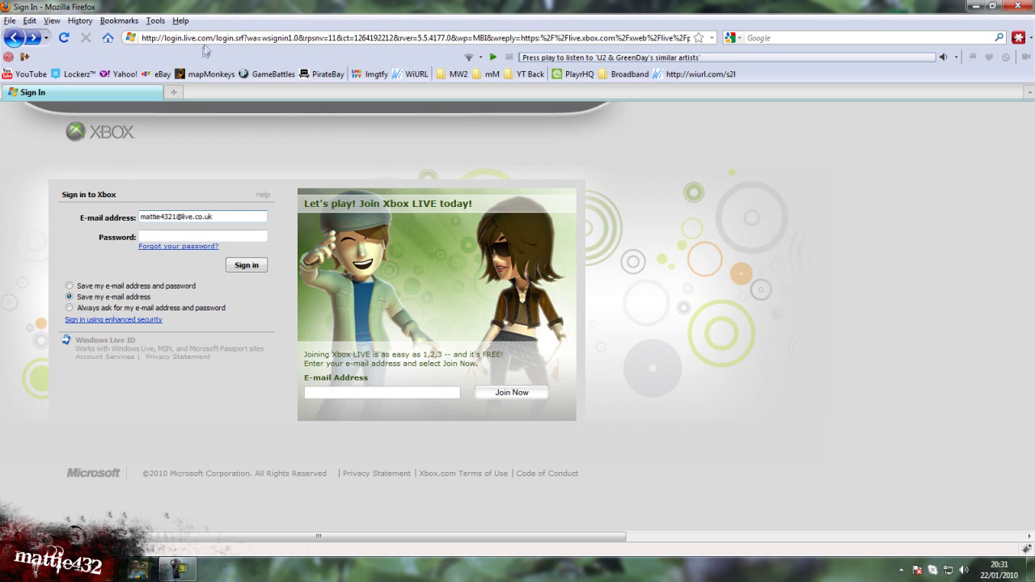
Step: Apply the Abstract Black persona from the Add-ons Themes list and open the Personas gallery via Get Themes
click(155, 21)
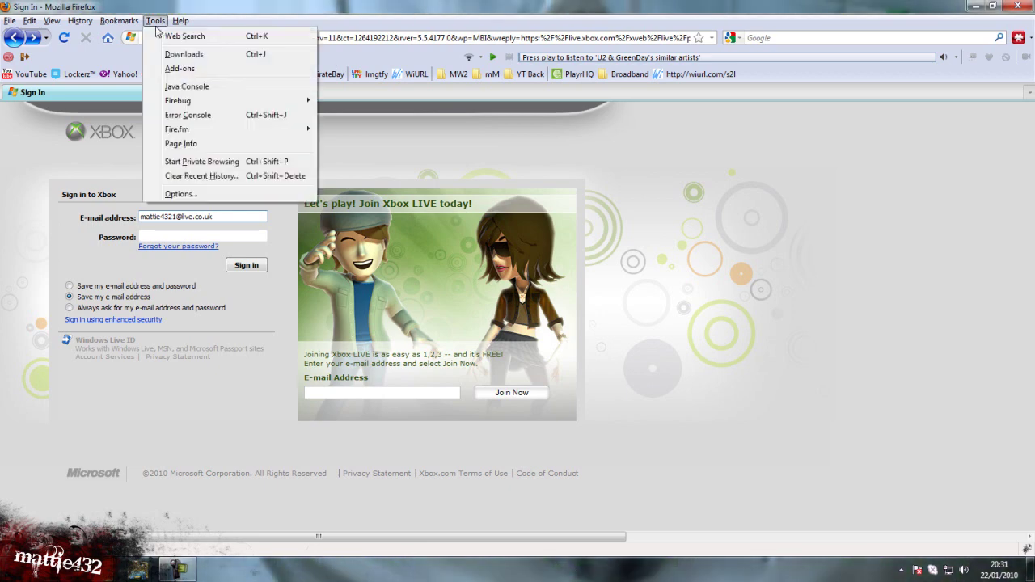
click(165, 70)
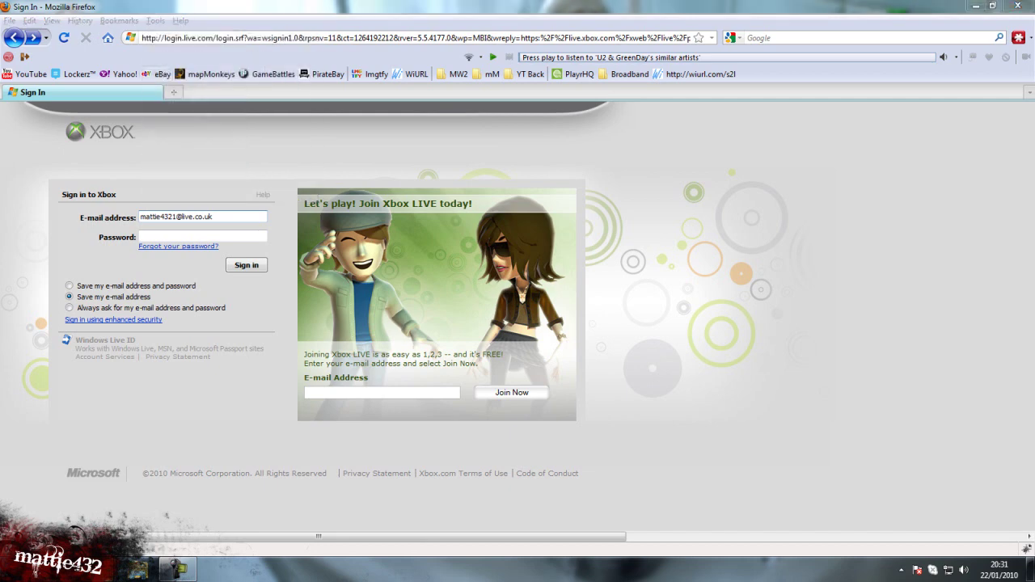
click(375, 101)
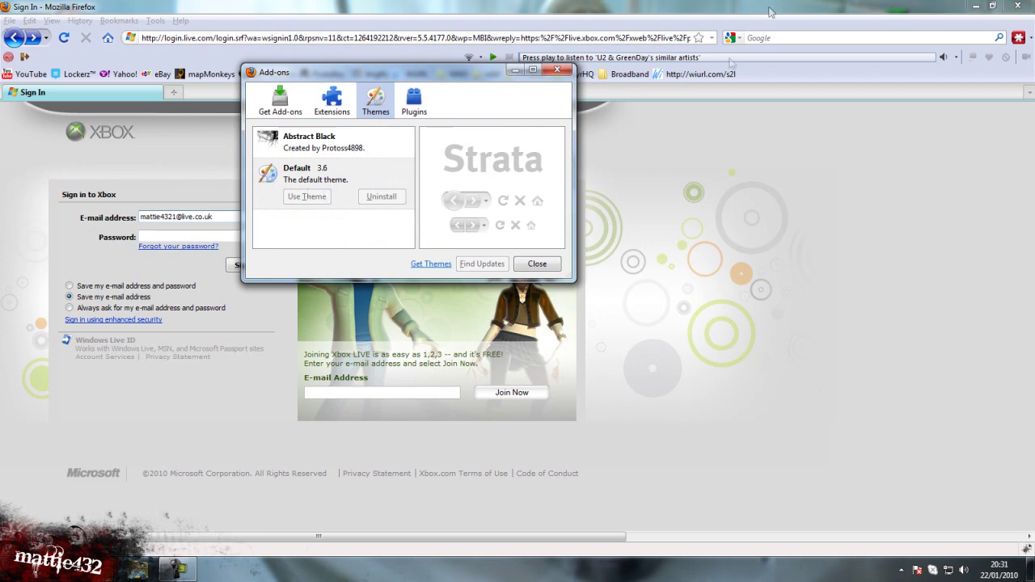
click(443, 265)
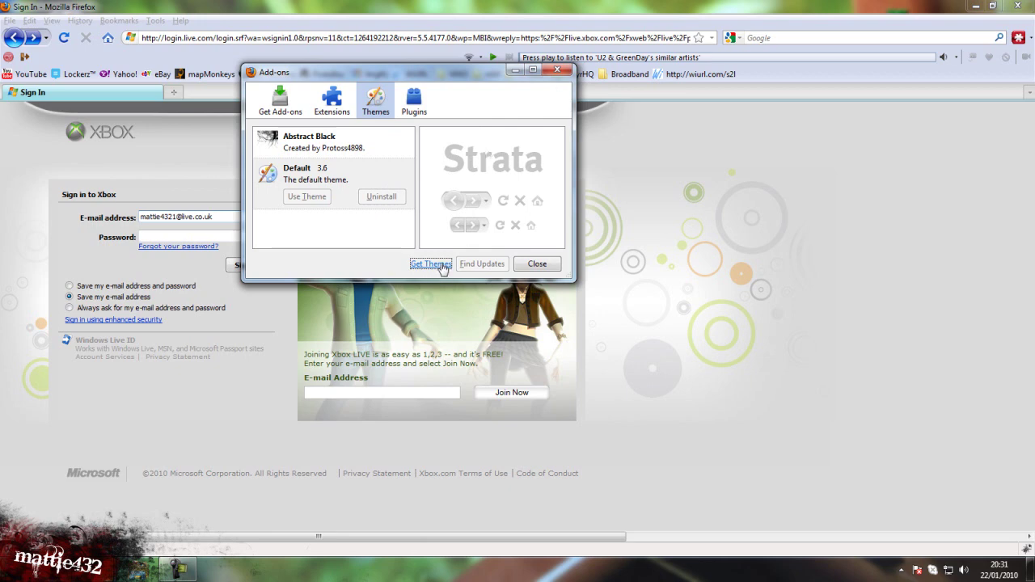
click(342, 146)
click(306, 166)
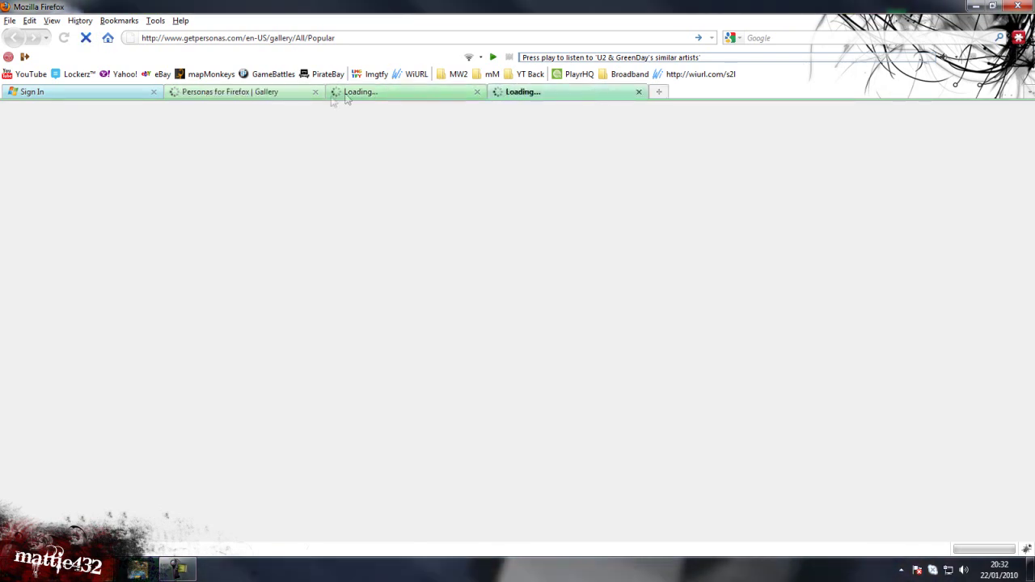
Step: Close the extra loading tabs and the Xbox sign-in tab, keeping only the Personas gallery tab
click(316, 92)
click(316, 92)
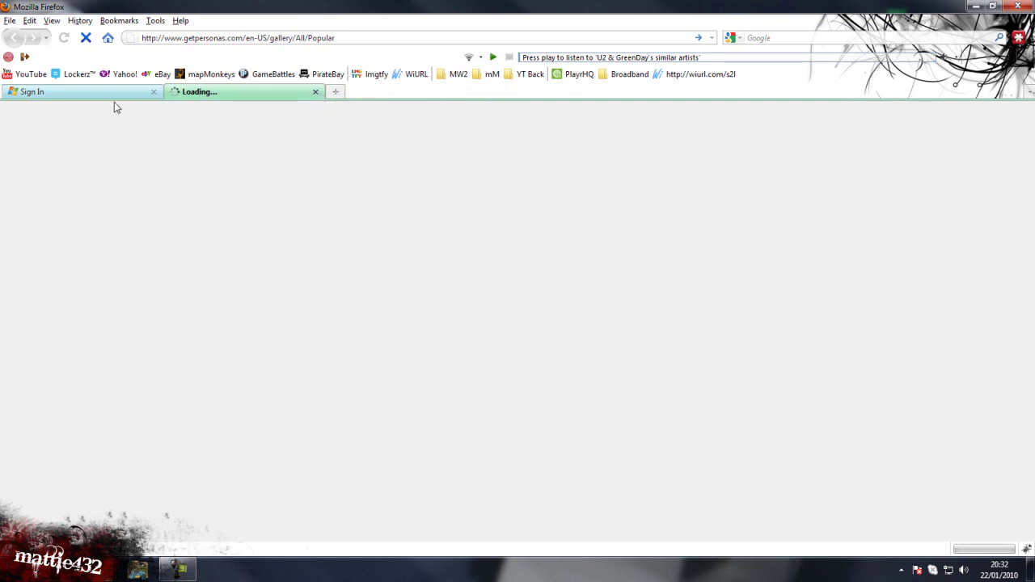
click(137, 91)
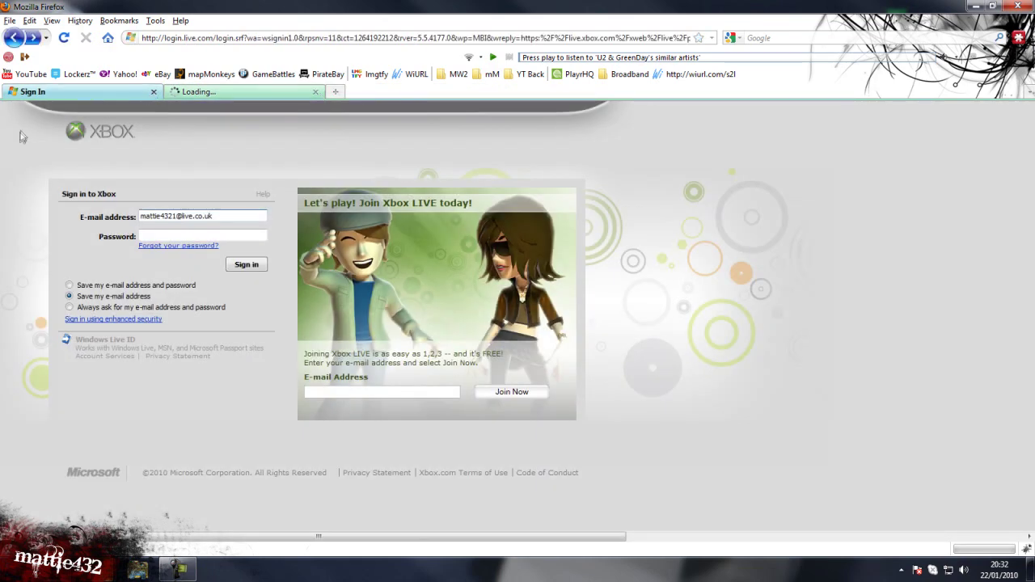
click(153, 91)
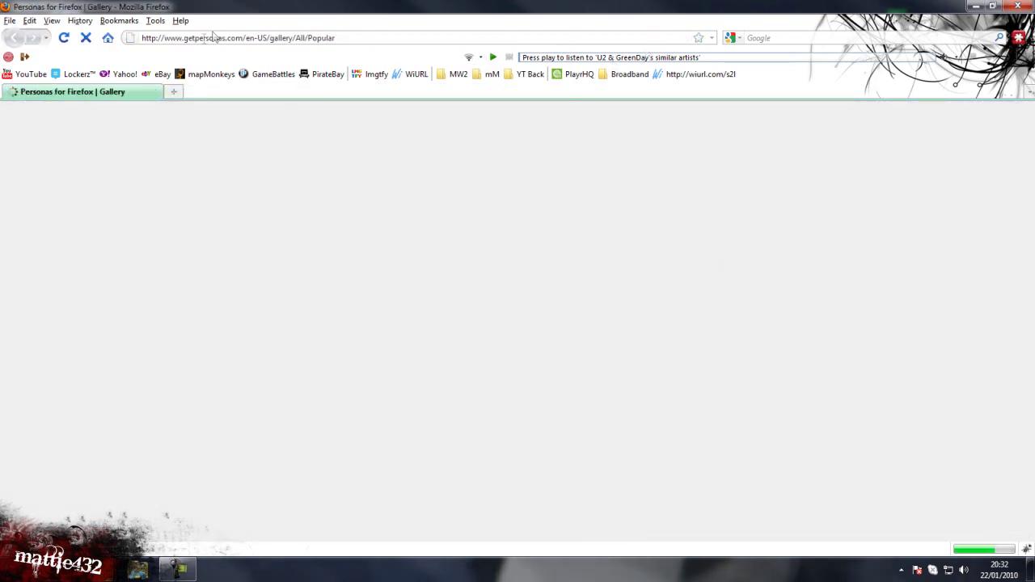
click(214, 37)
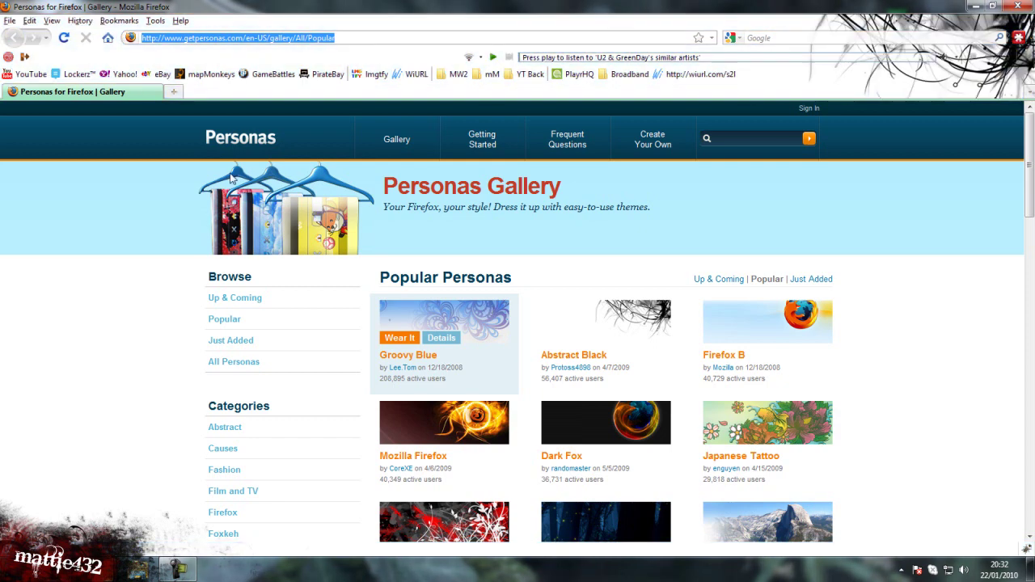
Step: Open the Add-ons manager and cycle through Get Add-ons, Extensions and Plugins, ending on Extensions
click(155, 20)
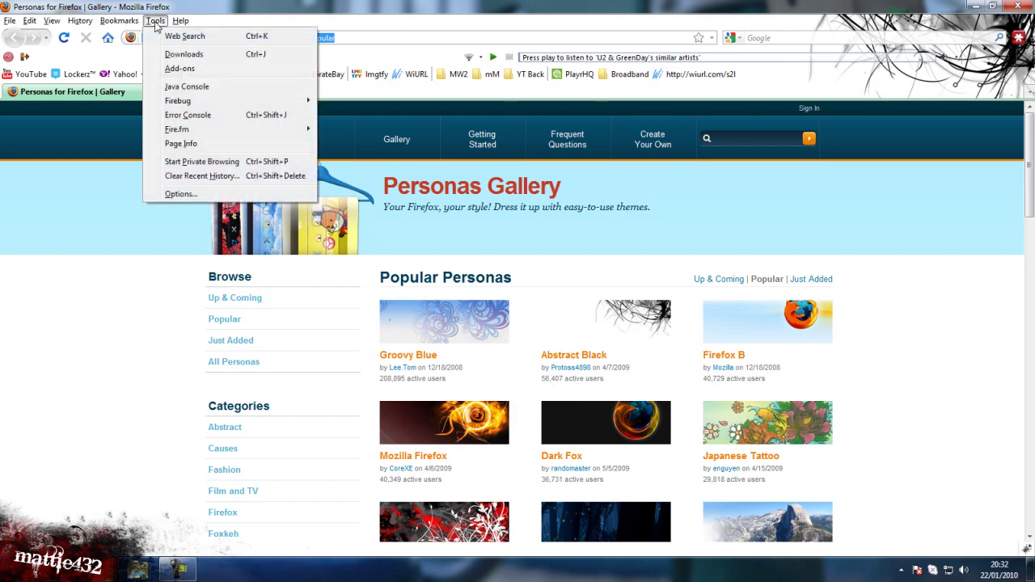
click(191, 68)
click(293, 102)
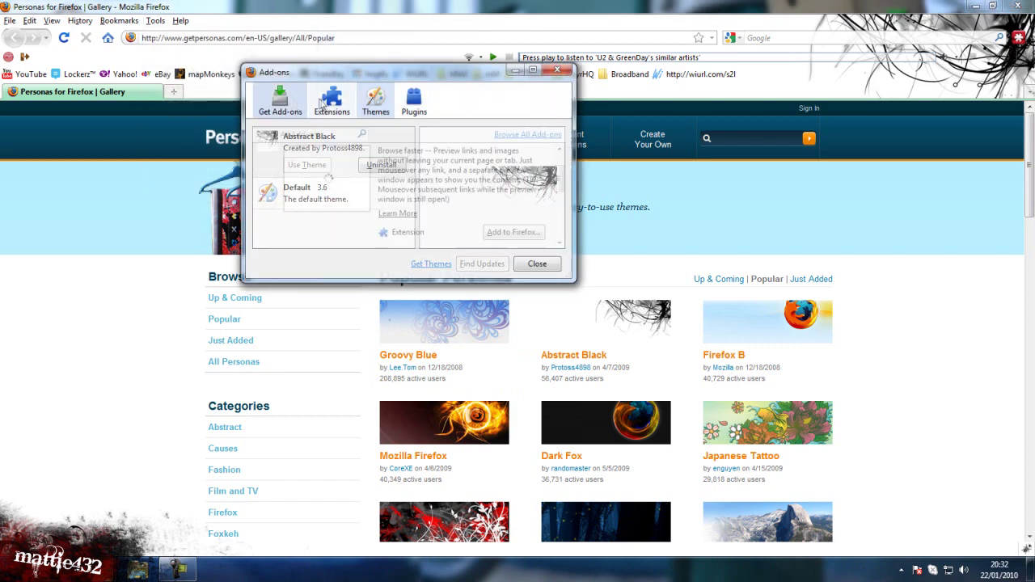
click(331, 101)
click(413, 102)
click(327, 99)
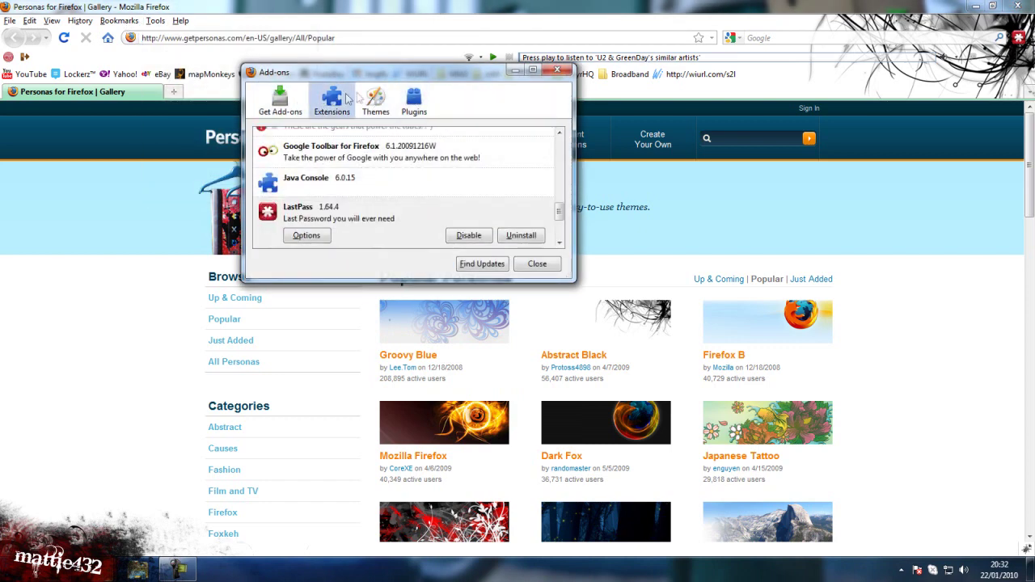
Step: Browse the Extensions list, selecting FastestFox and viewing the ColorfulTabs options
click(559, 242)
drag(559, 230, 585, 169)
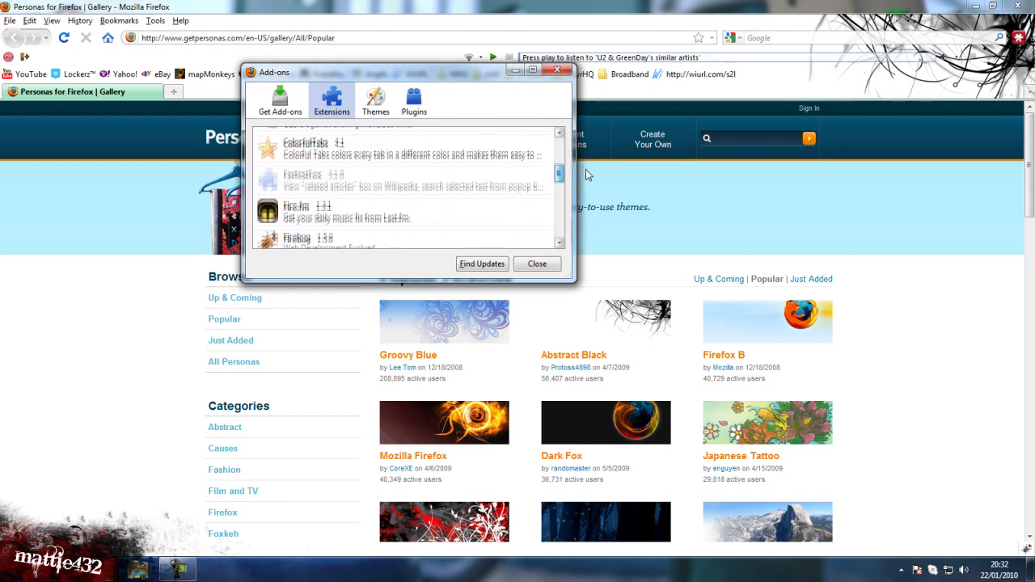
click(471, 169)
click(463, 155)
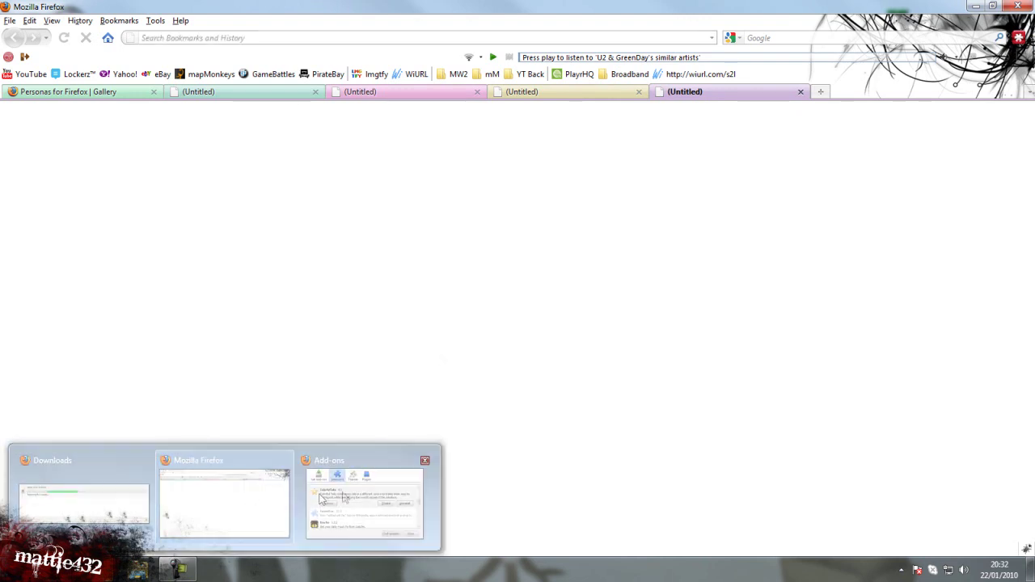
click(321, 498)
scroll(559, 176, down, 2)
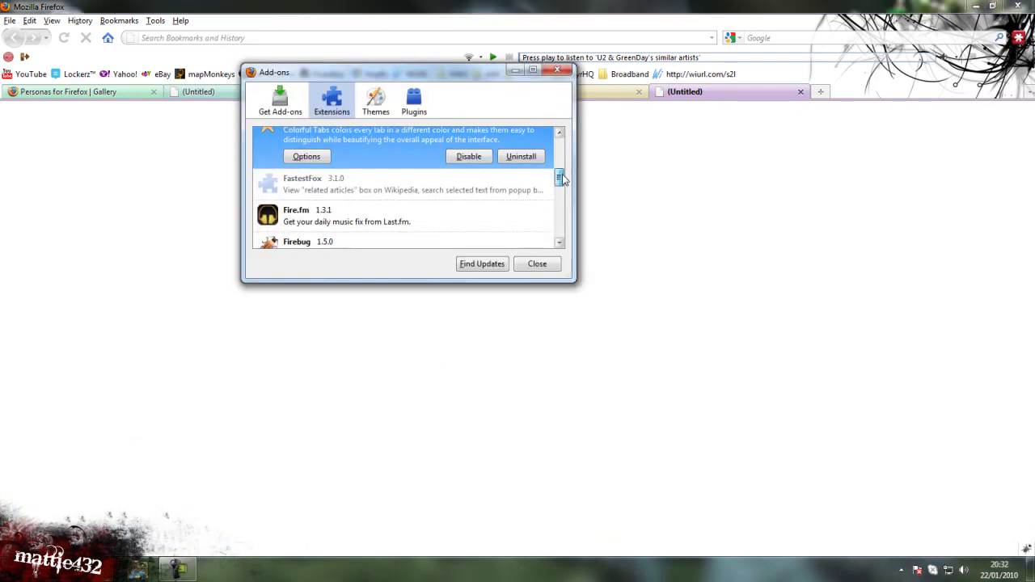
scroll(559, 179, down, 1)
Step: Review the Fire.fm, Unhide Passwords and youtubemp extensions, then close the Add-ons window
click(524, 187)
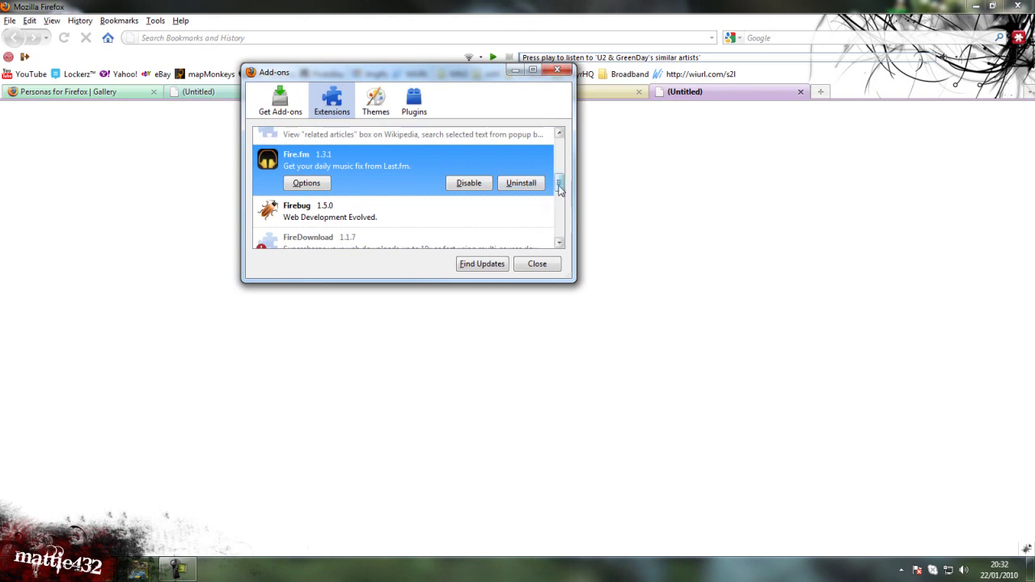
scroll(559, 187, down, 3)
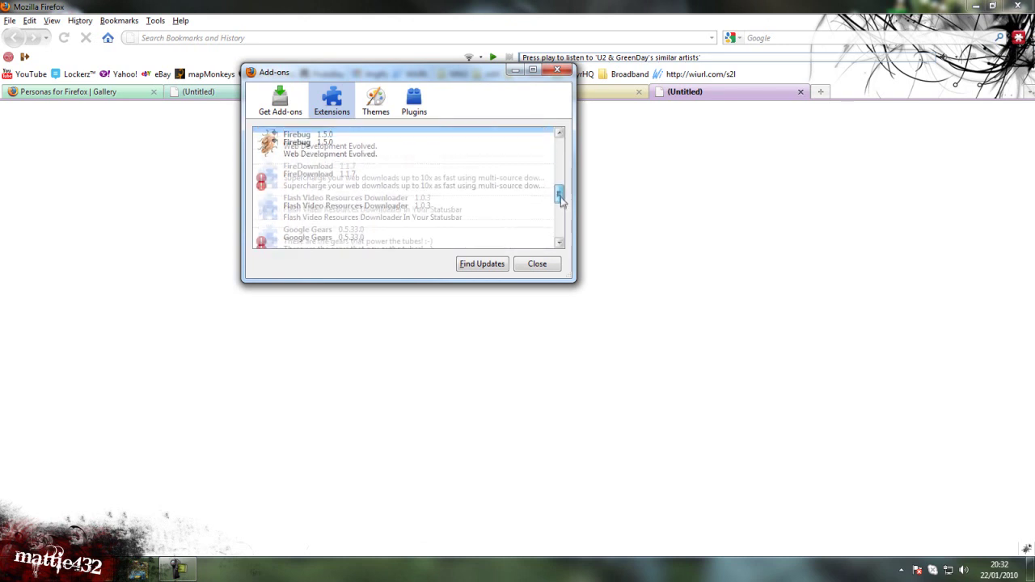
drag(561, 200, 566, 241)
click(540, 215)
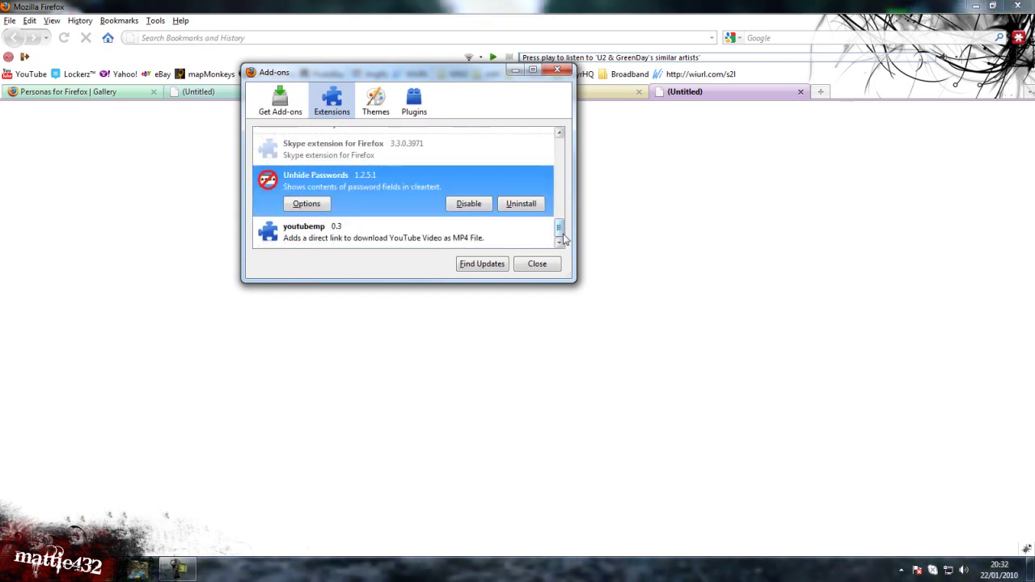
click(537, 239)
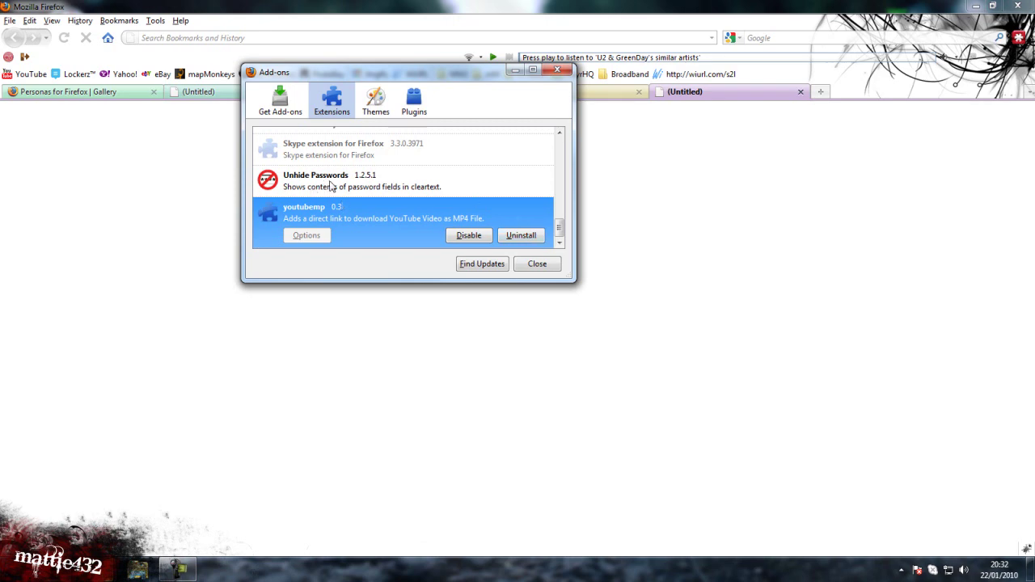
click(330, 187)
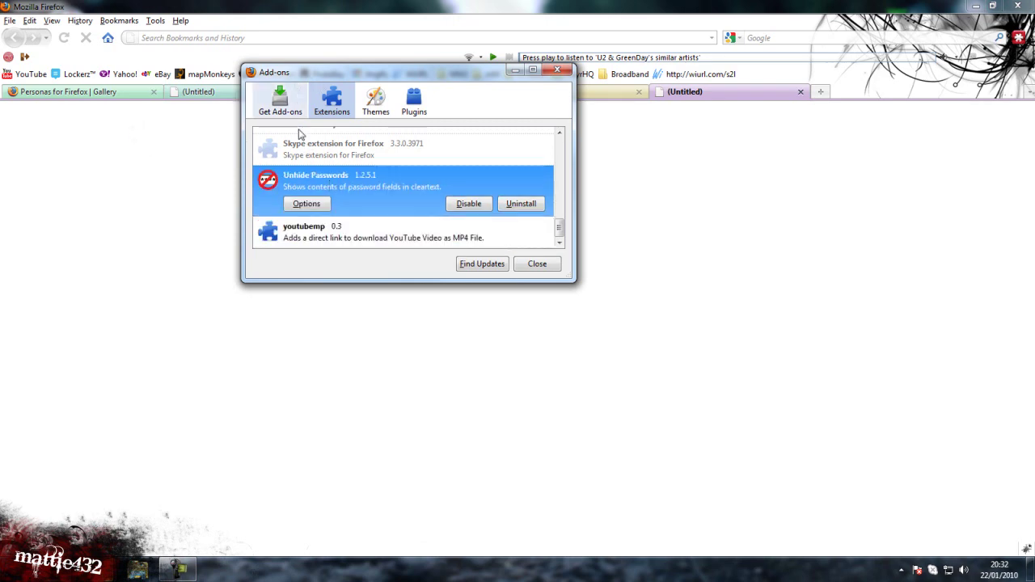
drag(520, 65, 657, 162)
click(689, 169)
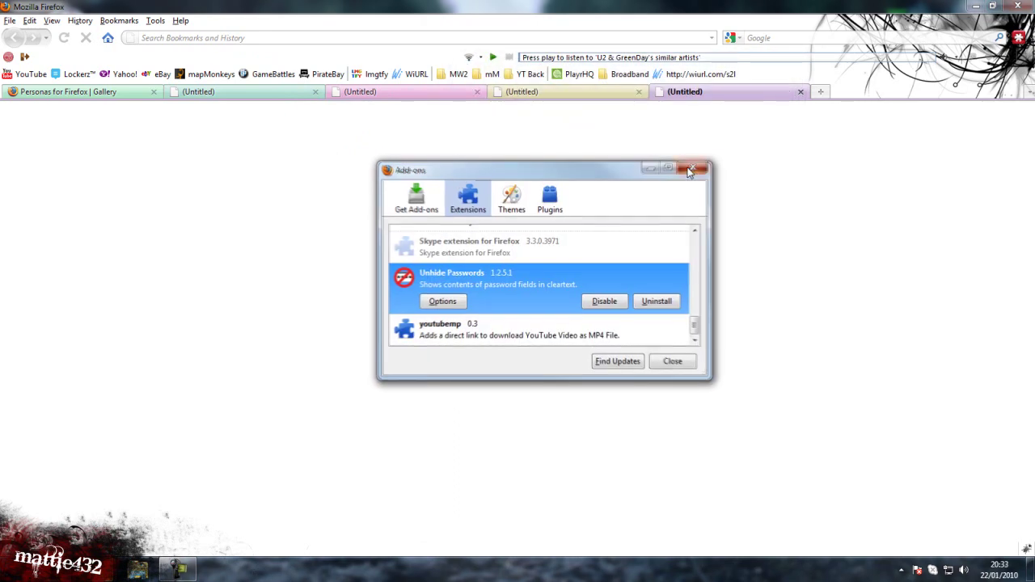